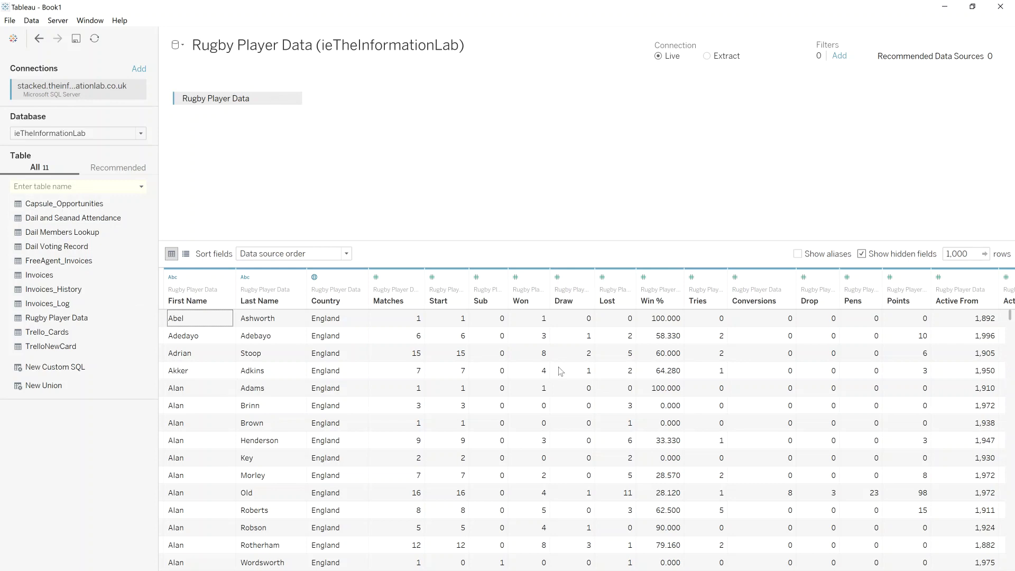
Step: Build a bar chart on Sheet 1 with Country on columns and Number of Records on rows
scroll(555, 381, down, 2)
scroll(546, 414, up, 2)
scroll(291, 296, right, 3)
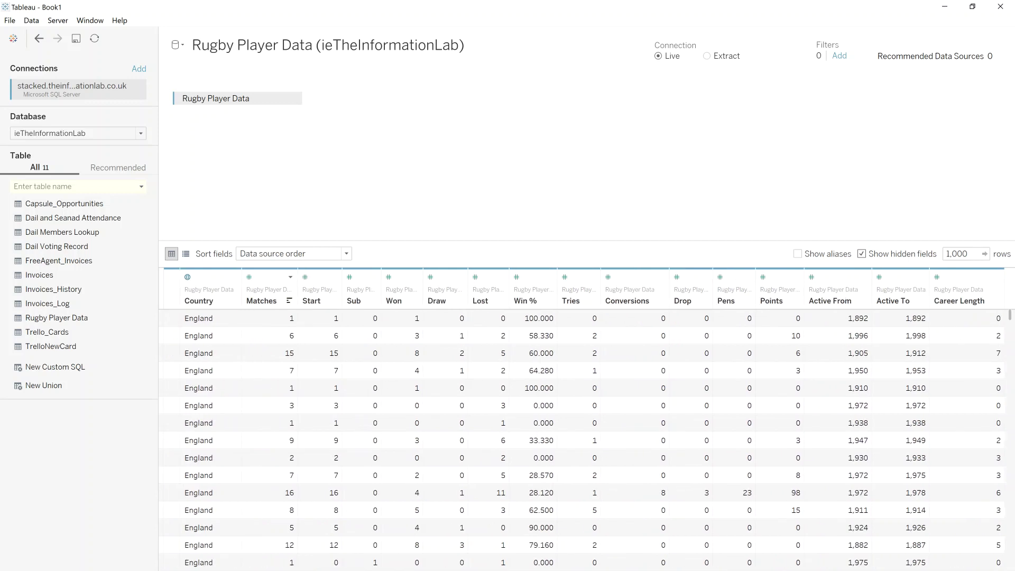
scroll(587, 438, left, 3)
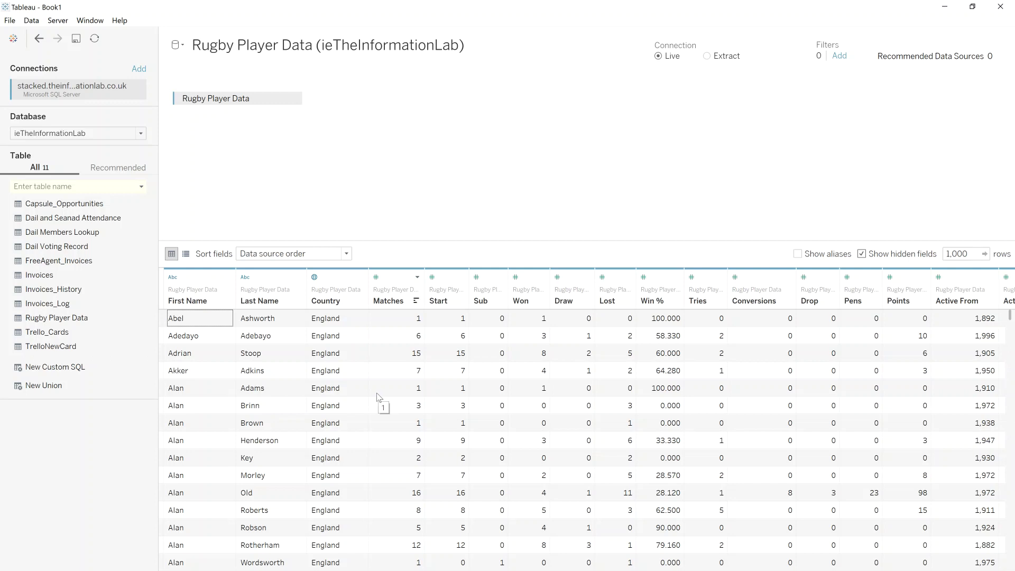
click(80, 569)
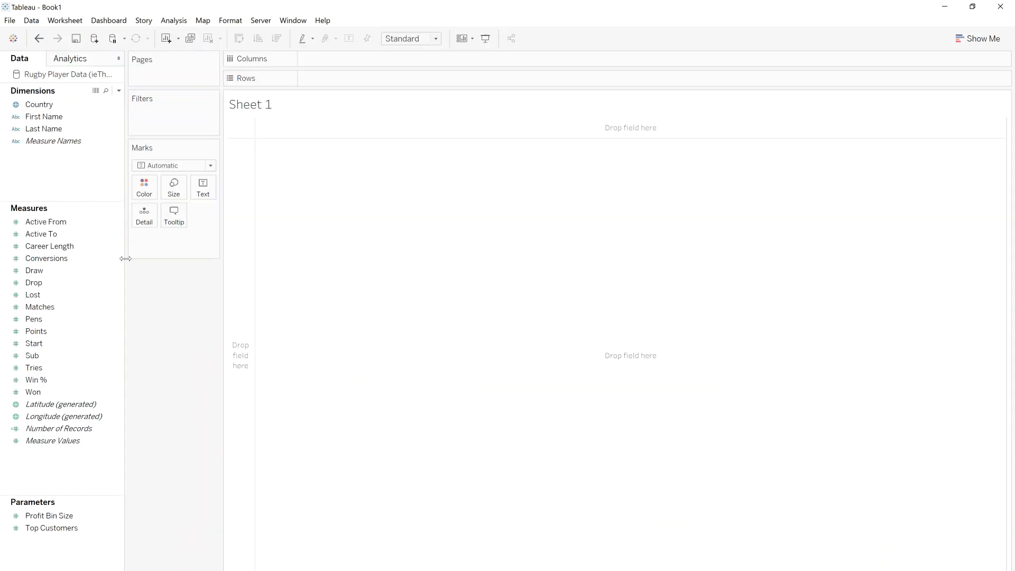
drag(43, 109, 338, 62)
drag(74, 427, 336, 79)
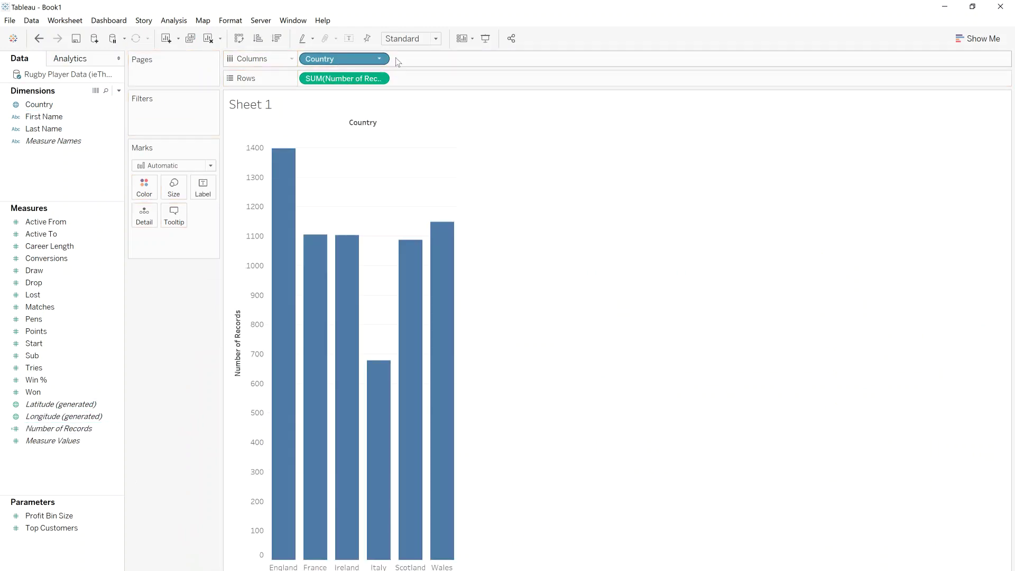
Step: Fit the bar chart to the Entire View and color the bars by Country
click(412, 39)
click(419, 82)
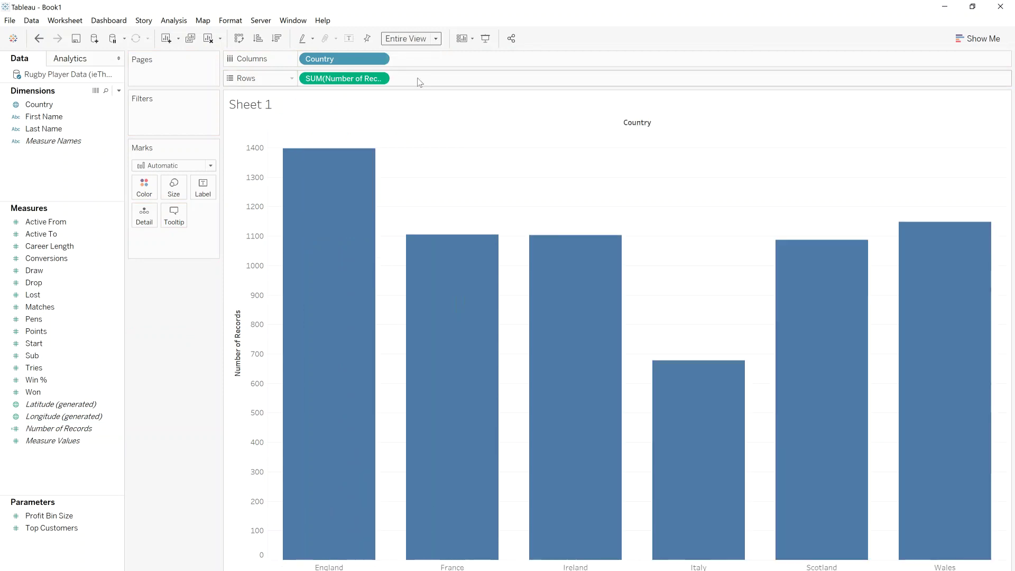
drag(333, 63, 153, 190)
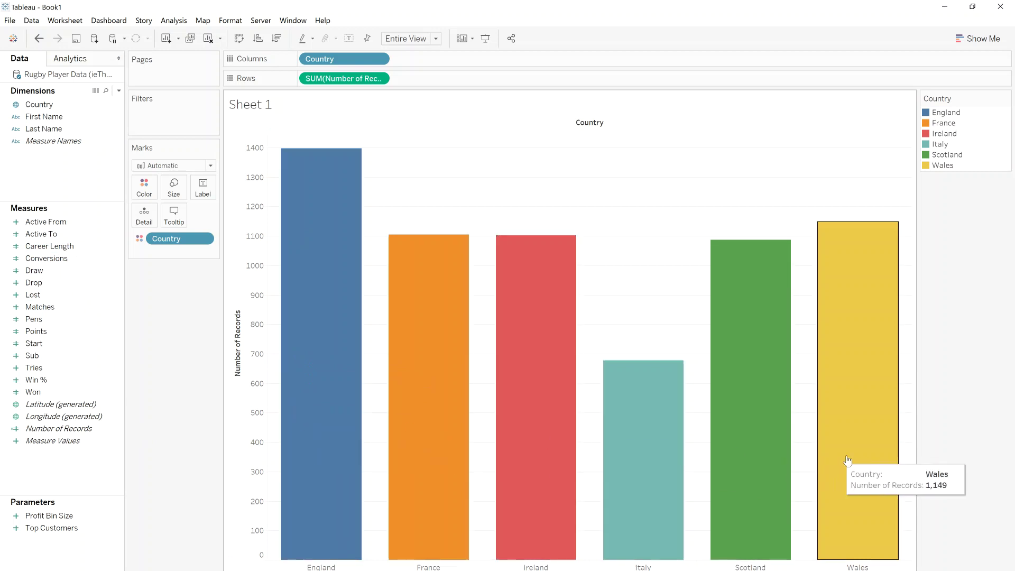
Step: Filter the chart on all values of Career Length, with a minimum of 10
drag(45, 249, 163, 125)
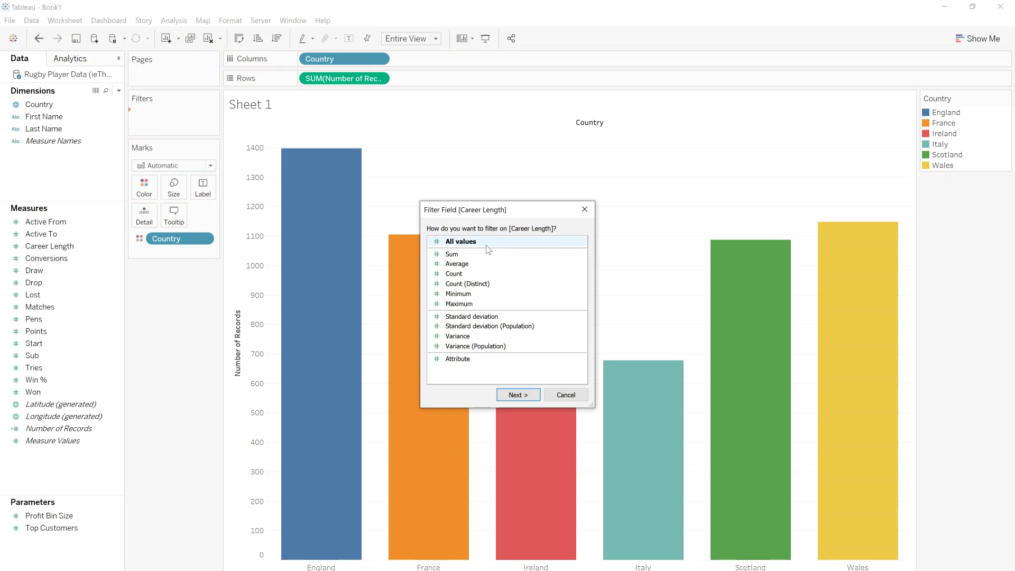
double_click(486, 244)
text(10)
click(530, 387)
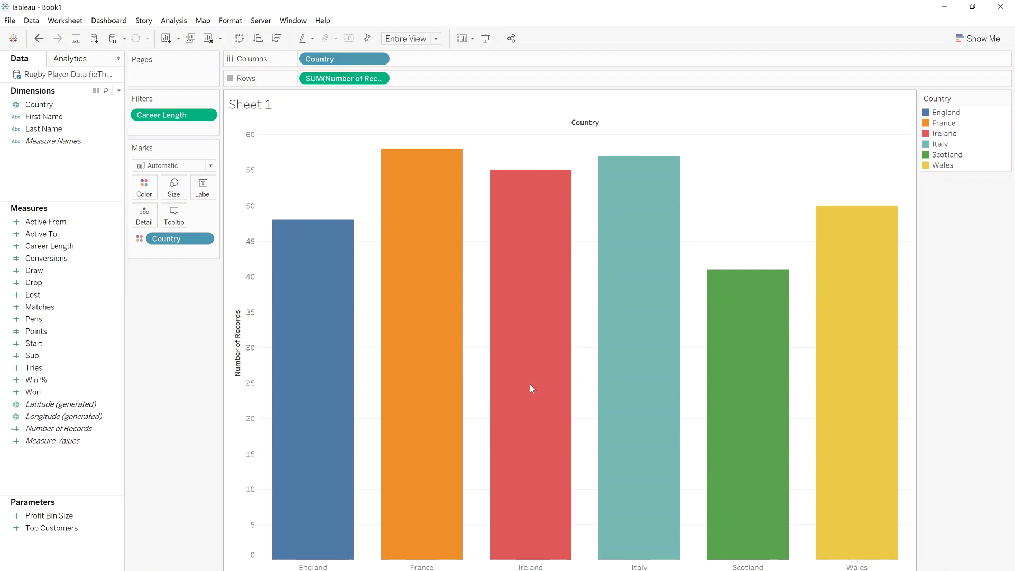
mouse_move(529, 387)
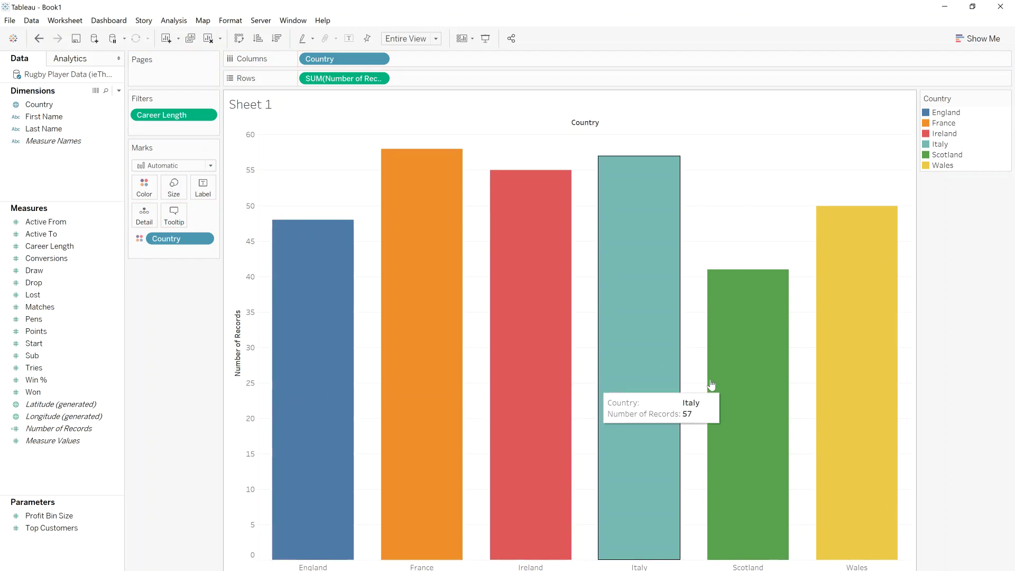
mouse_move(296, 333)
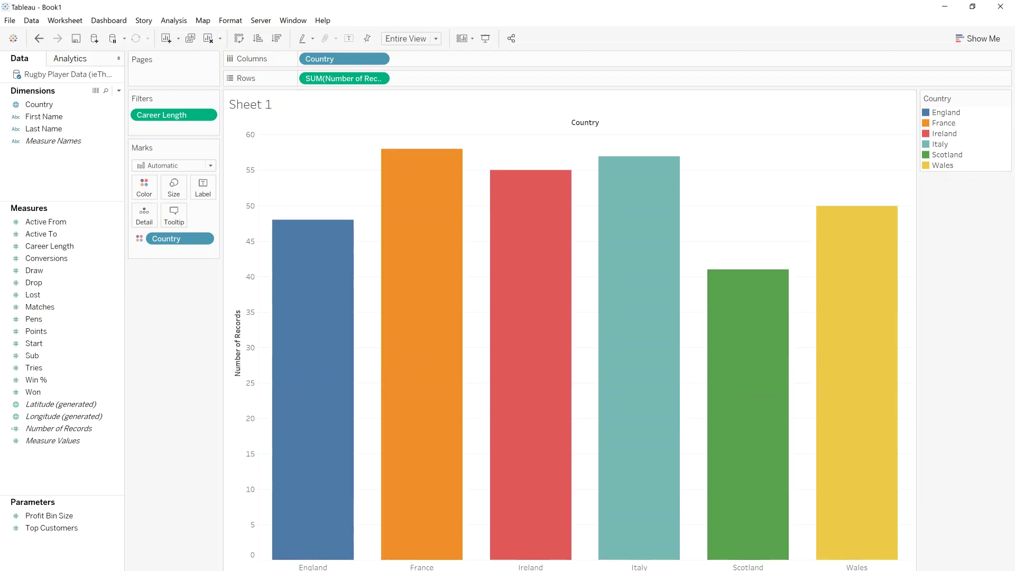
Step: Review the Active From, Active To and Career Length columns in the data source, and return to Sheet 1
click(26, 570)
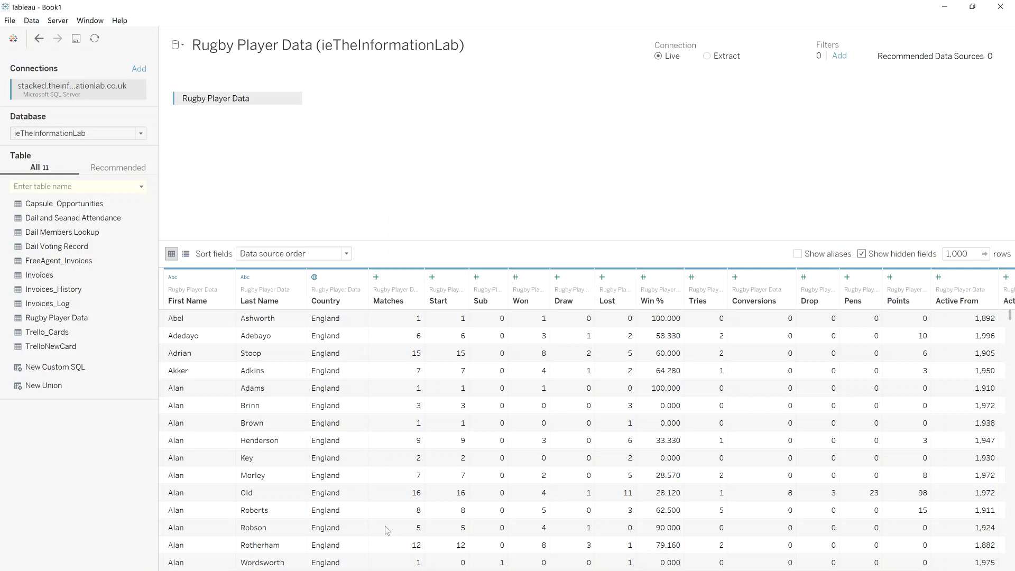
scroll(587, 417, right, 3)
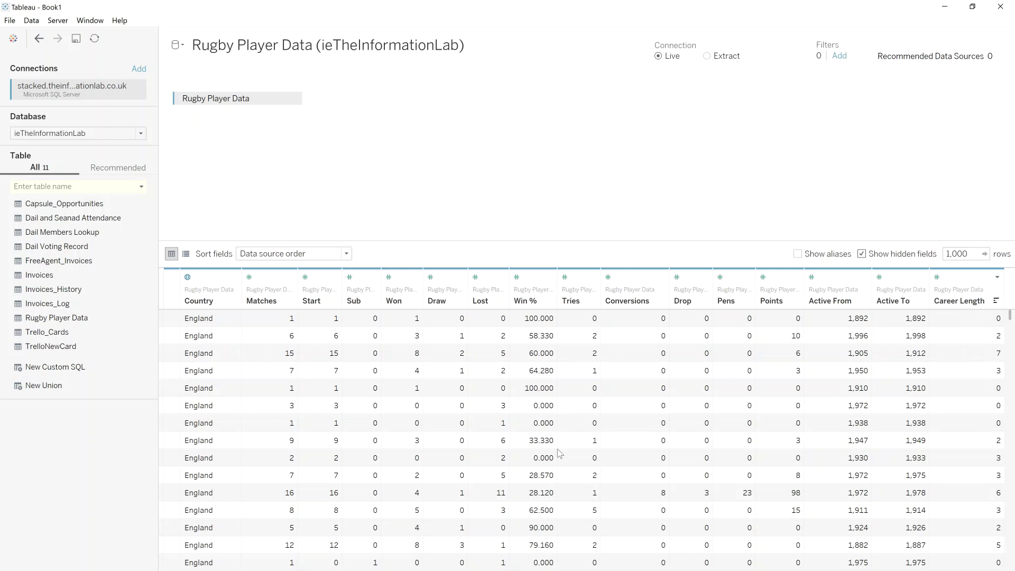
click(137, 566)
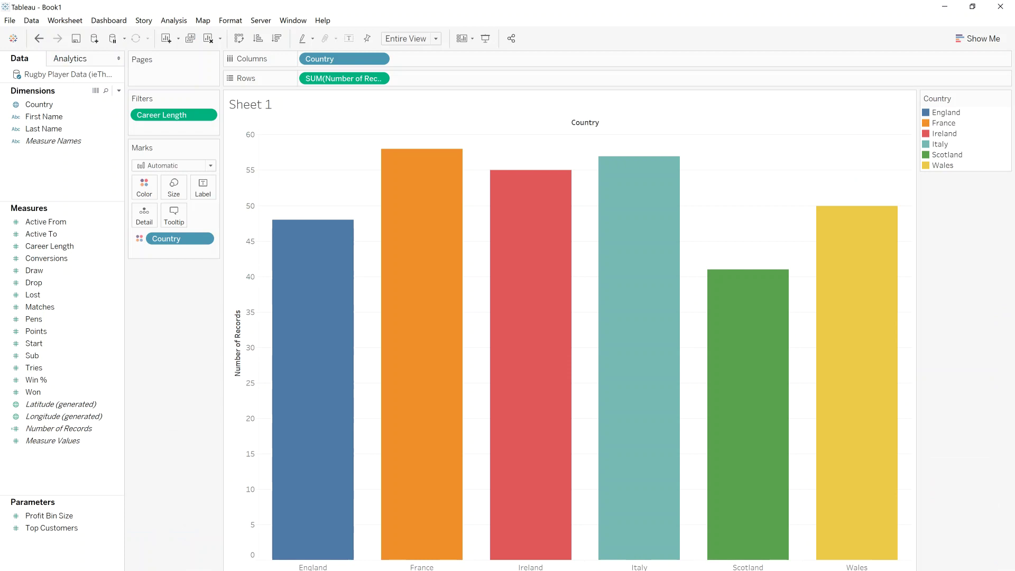
Step: Create a calculated field named Career Time with the formula [Active To] - [Active From] +1
right_click(59, 185)
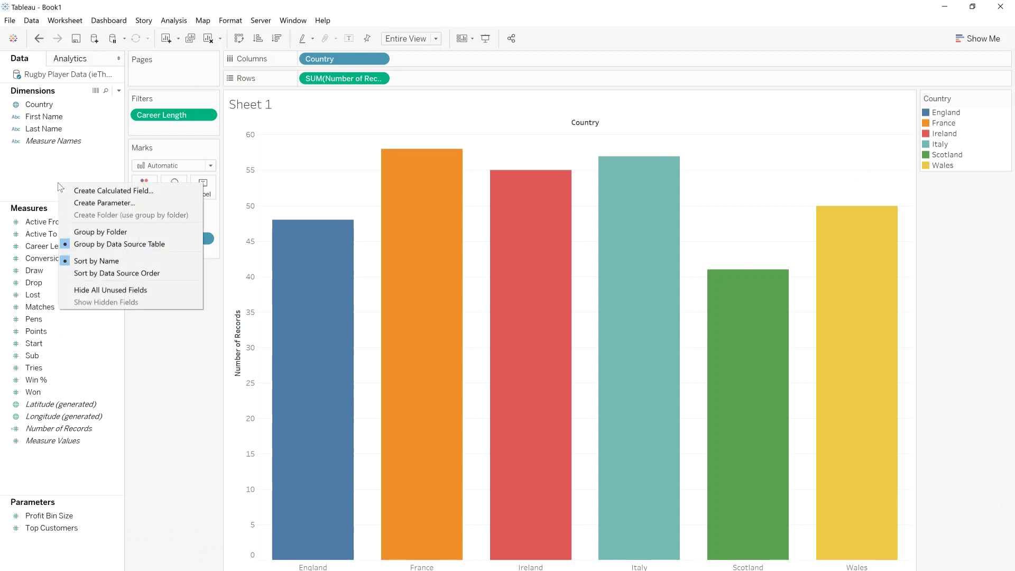
click(95, 191)
text(Career Time)
key(Tab)
text(Acti)
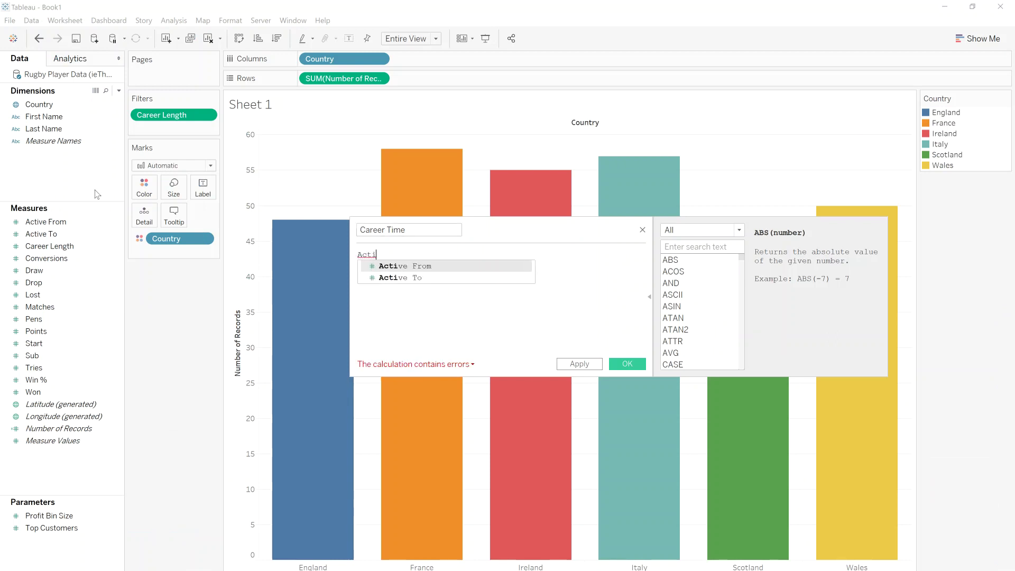
key(Down)
key(Return)
text(- [Acti)
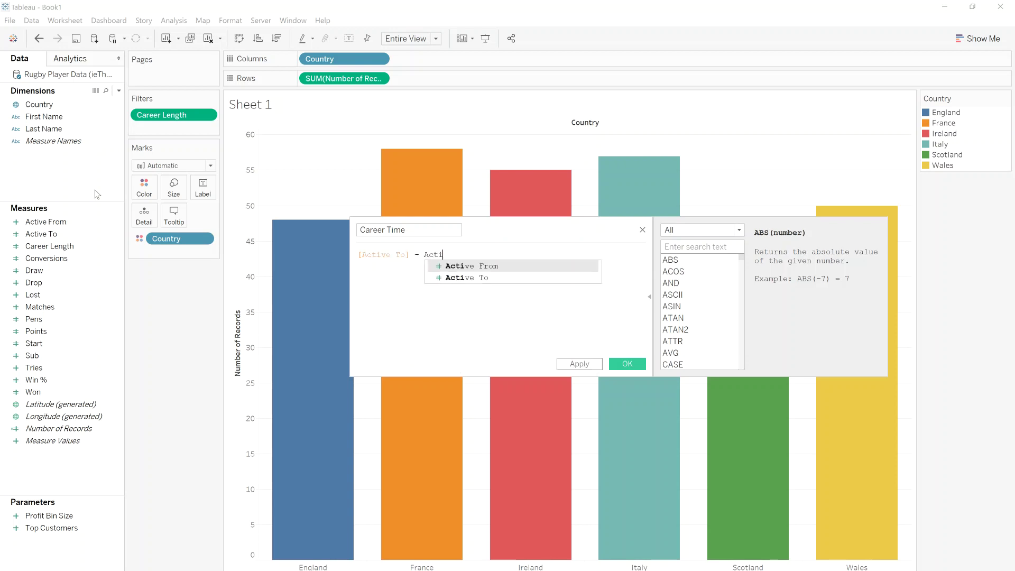
text(v)
key(Return)
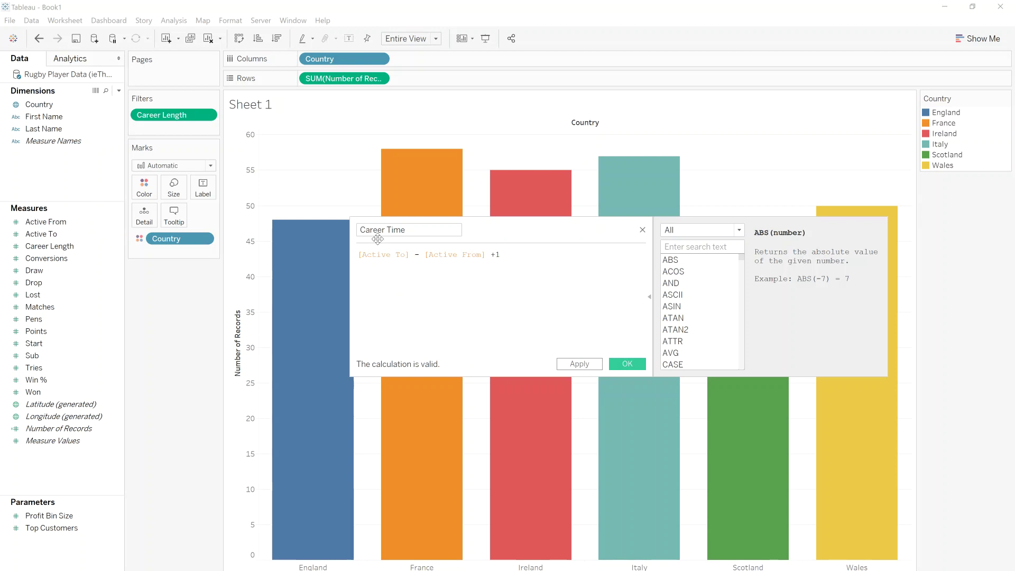
Step: Add the comment "//Use this as adds current year" below the Career Time formula and save the field
key(Return)
text(//Use this as adds c)
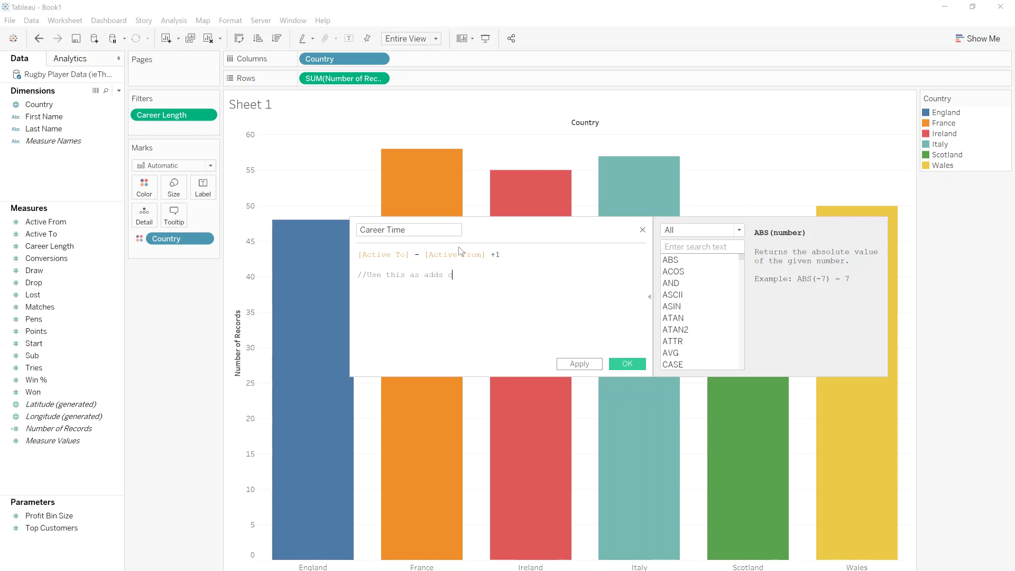
text(urrent year)
click(625, 365)
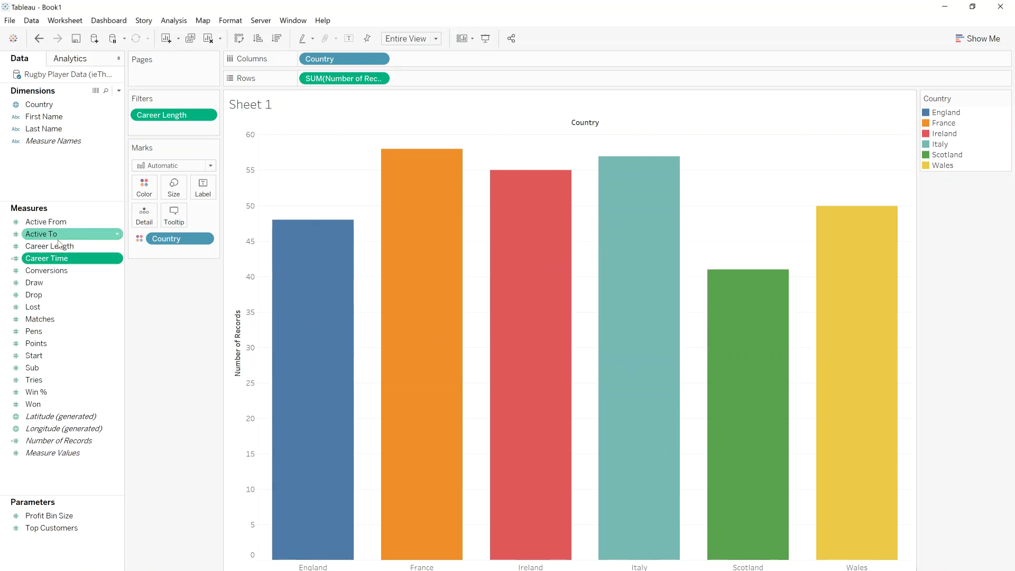
right_click(78, 249)
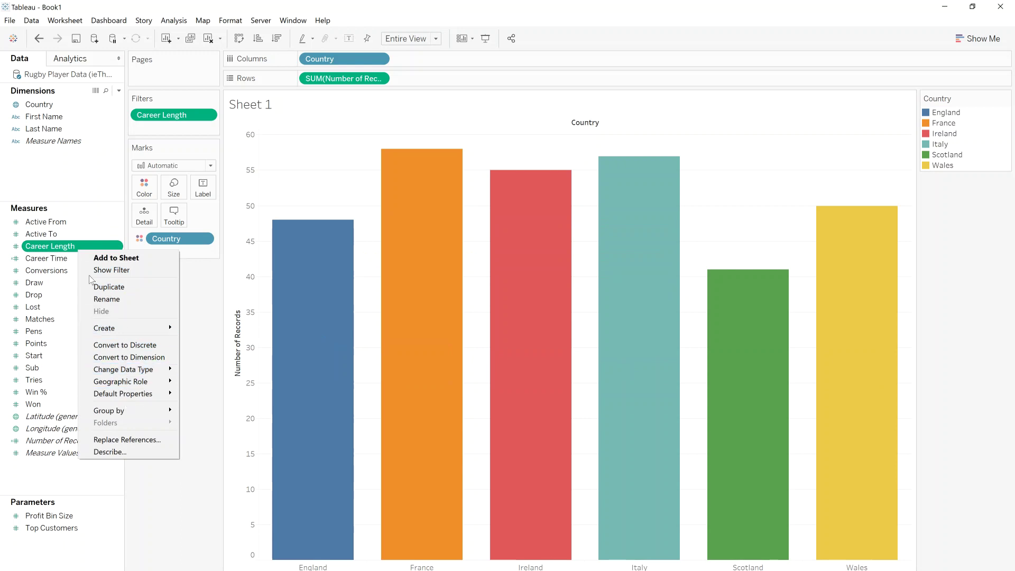
click(69, 262)
right_click(71, 248)
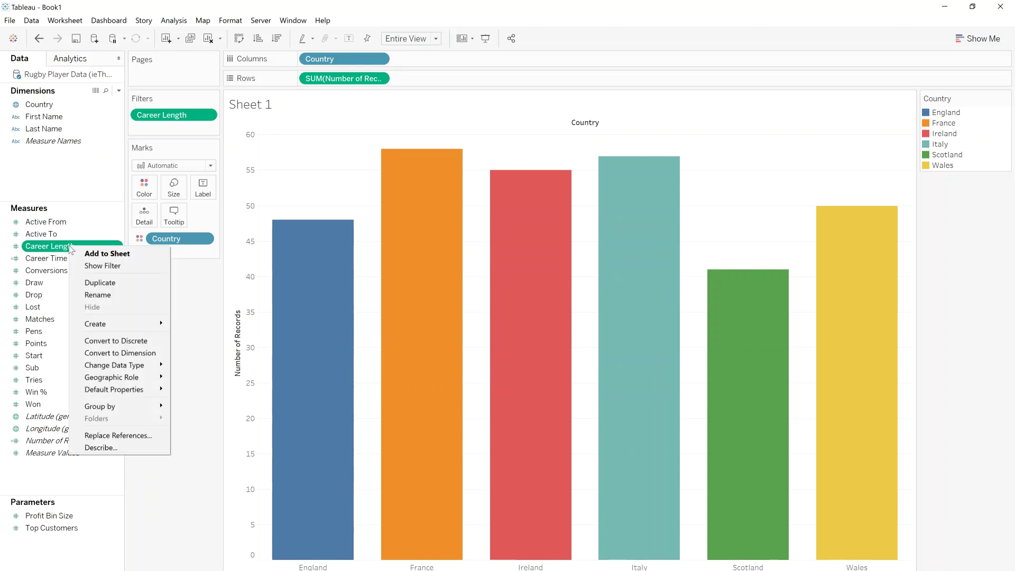
click(68, 199)
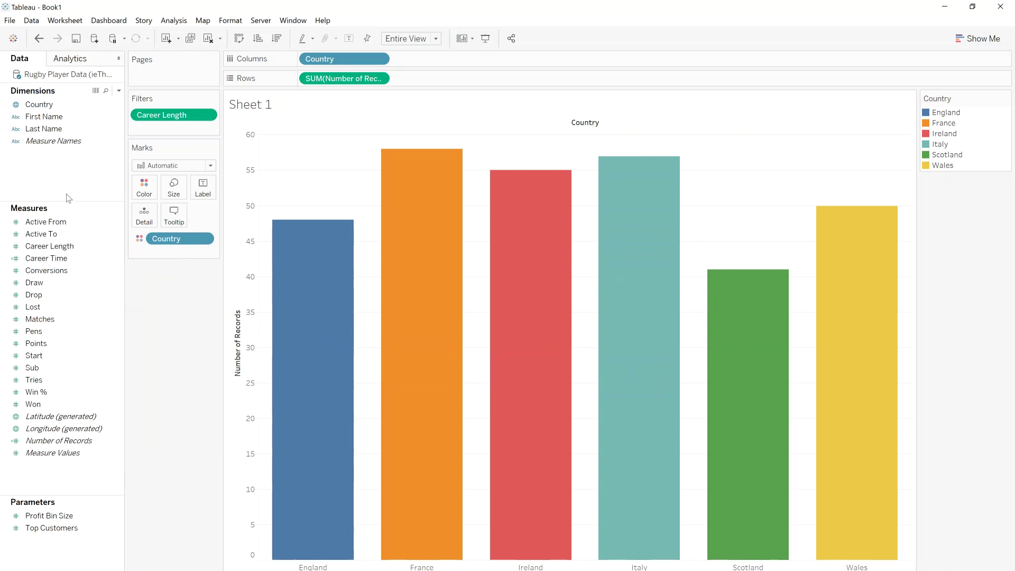
Step: Start a calculated field named Full Name, with [First Name] as the beginning of its formula
right_click(48, 168)
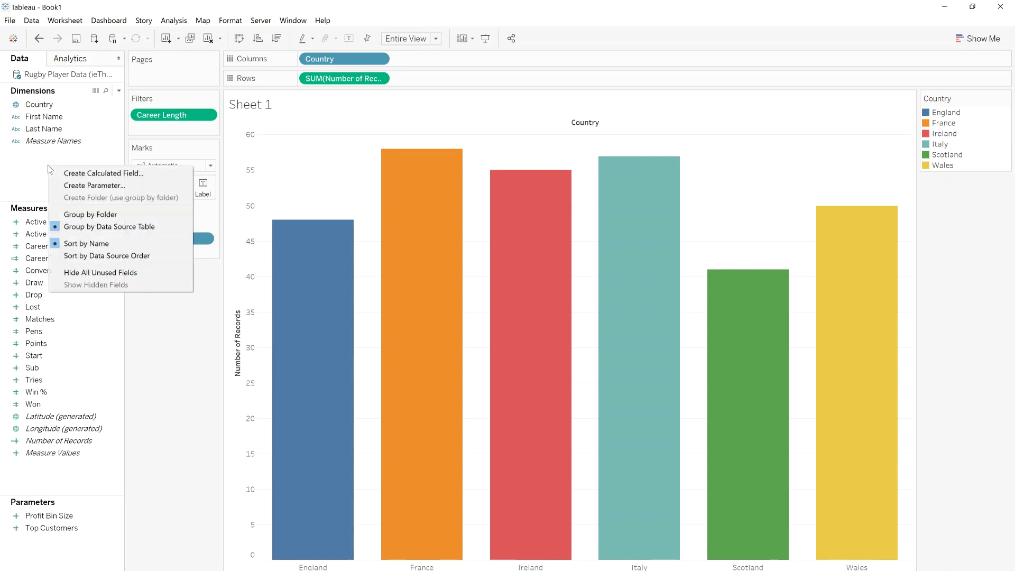
click(93, 173)
text(Full Name)
key(Tab)
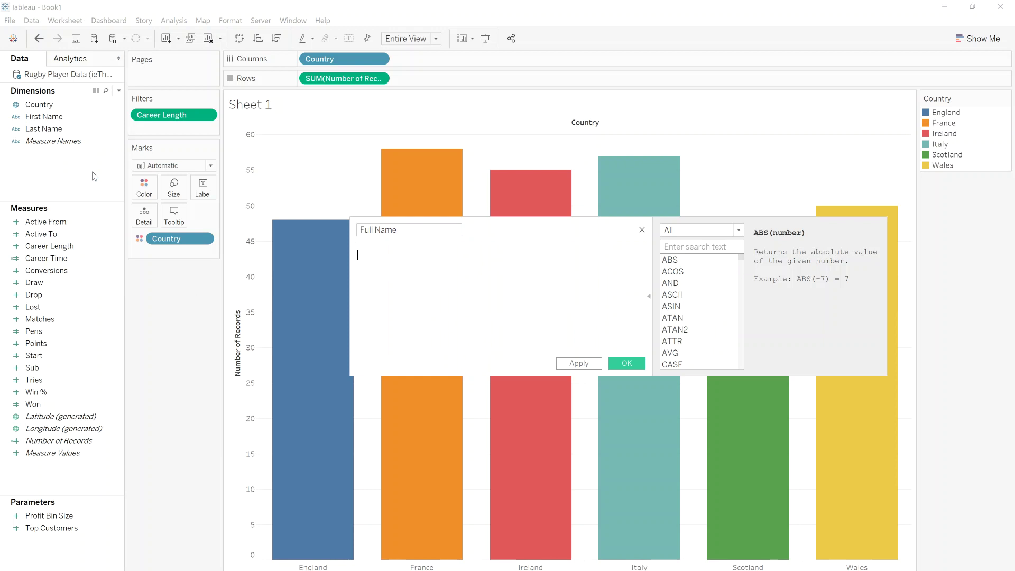
text(Fir)
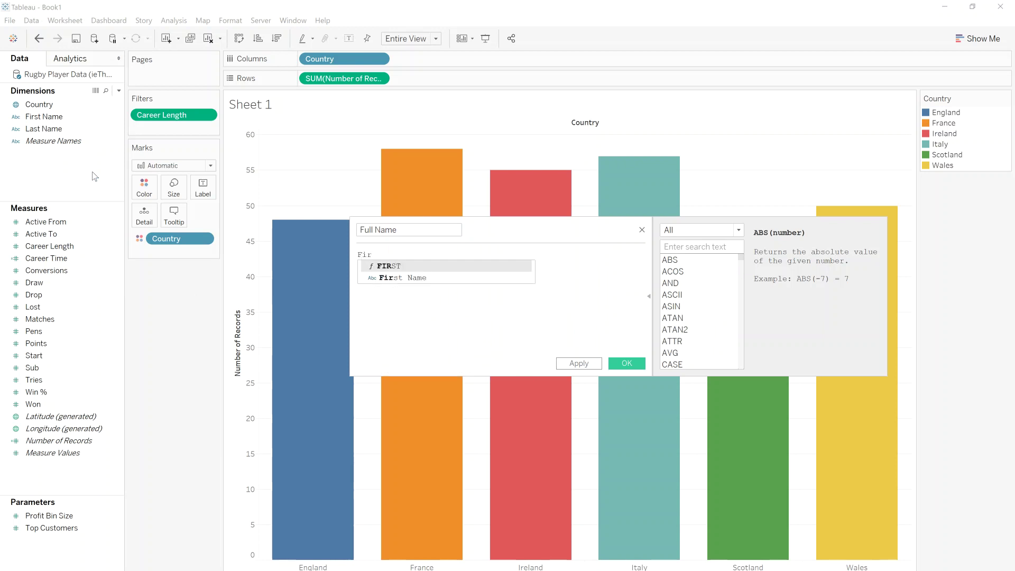
key(Down)
key(Return)
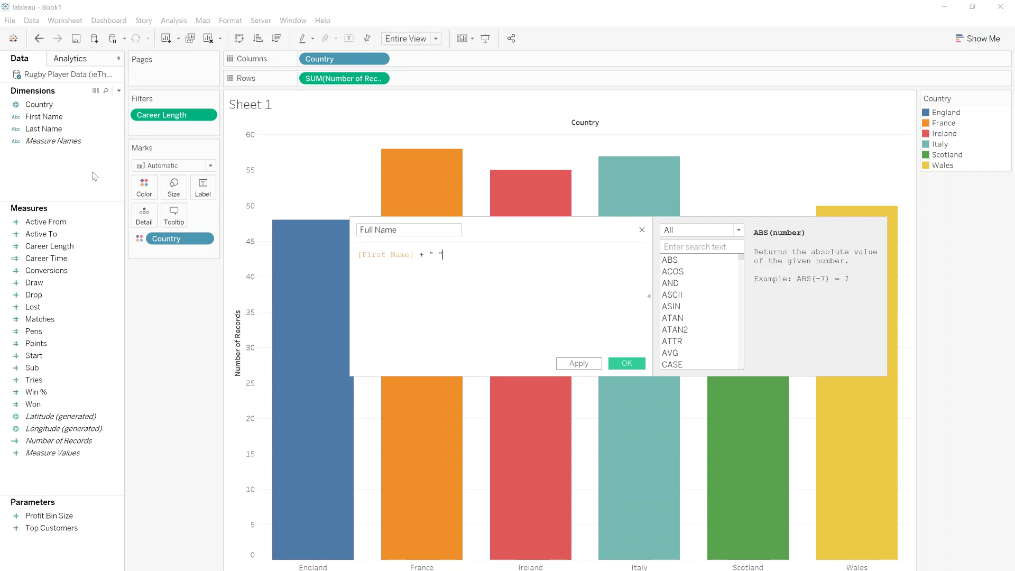
Step: Complete the Full Name formula by appending + " " + [Last Name] and save the field
text(+ " " + Secon)
key(BackSpace)
key(BackSpace)
key(BackSpace)
key(BackSpace)
key(BackSpace)
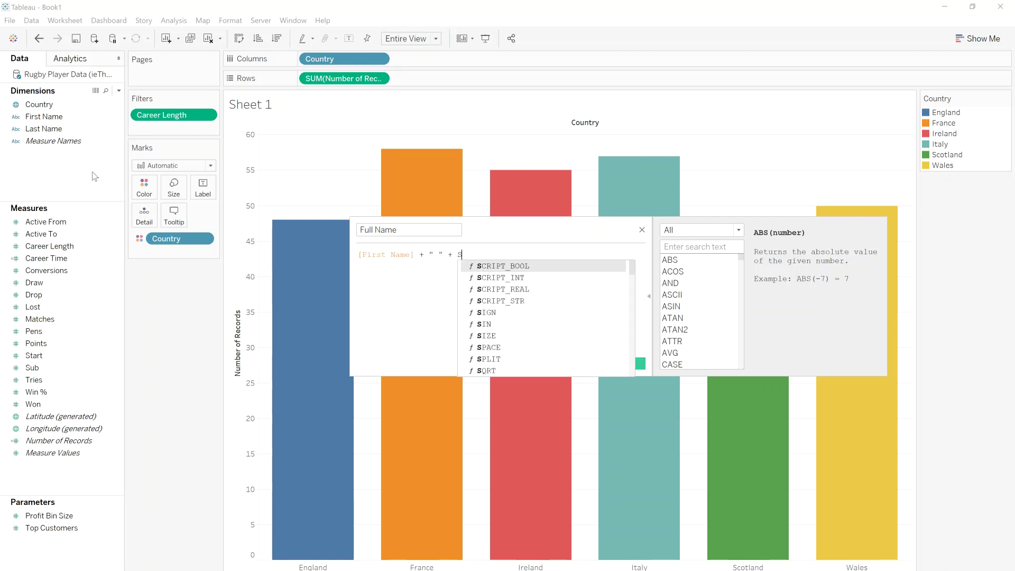
text(Last)
key(Down)
key(Return)
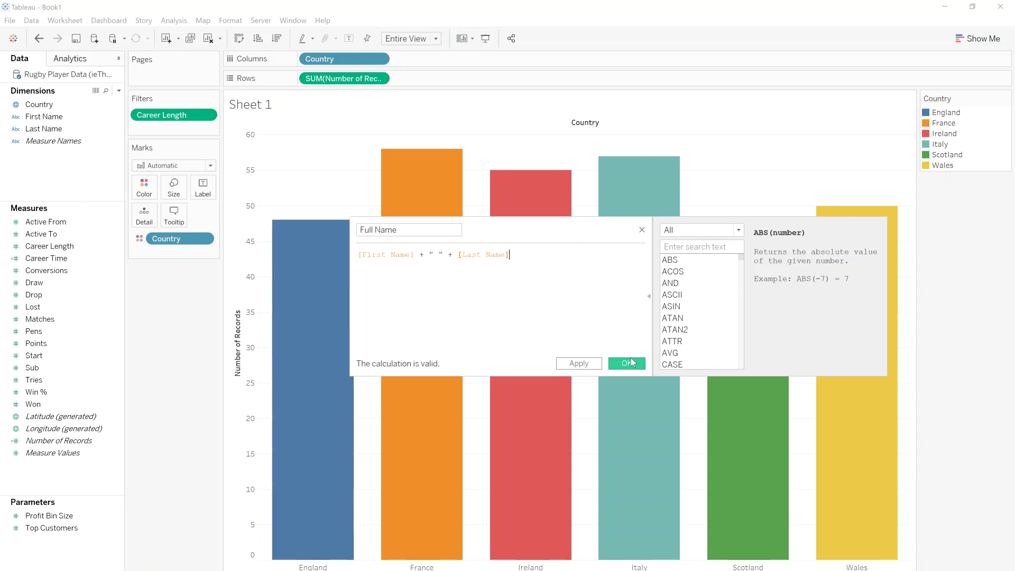
click(629, 364)
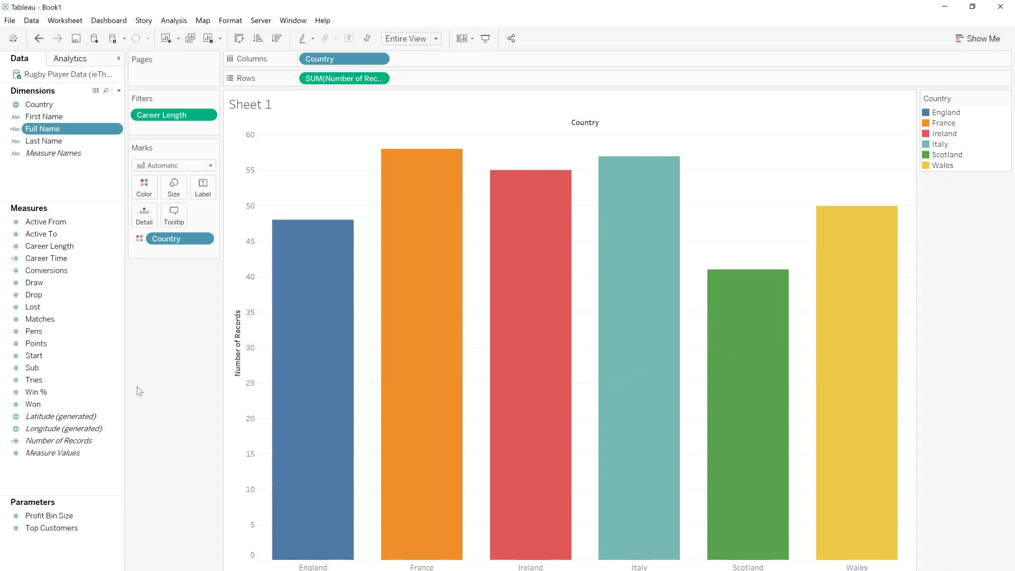
Step: On a new worksheet, build a bar chart of Career Time by Full Name and Country, sorted in descending order
key(ctrl+m)
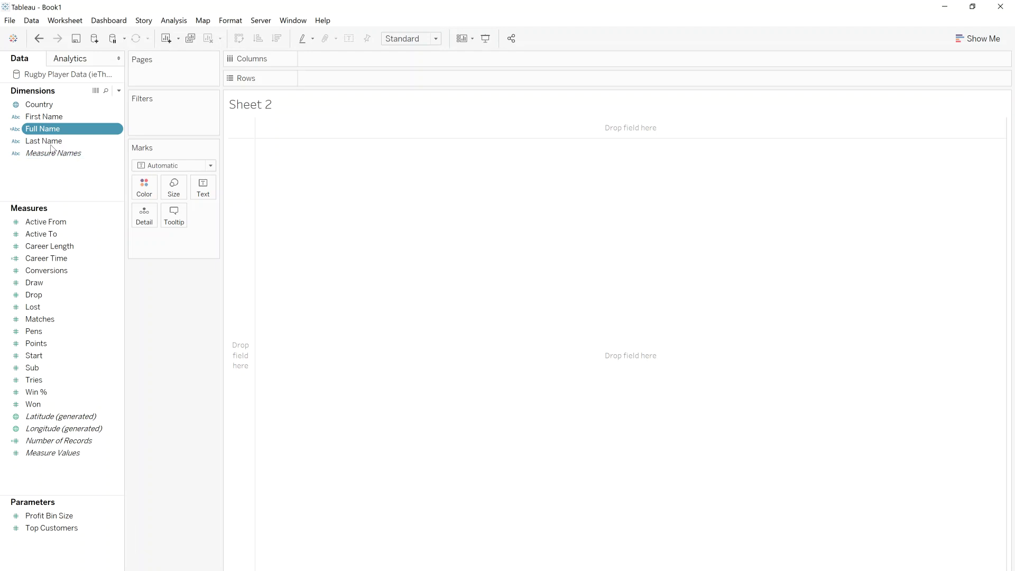
drag(46, 134, 322, 80)
click(46, 259)
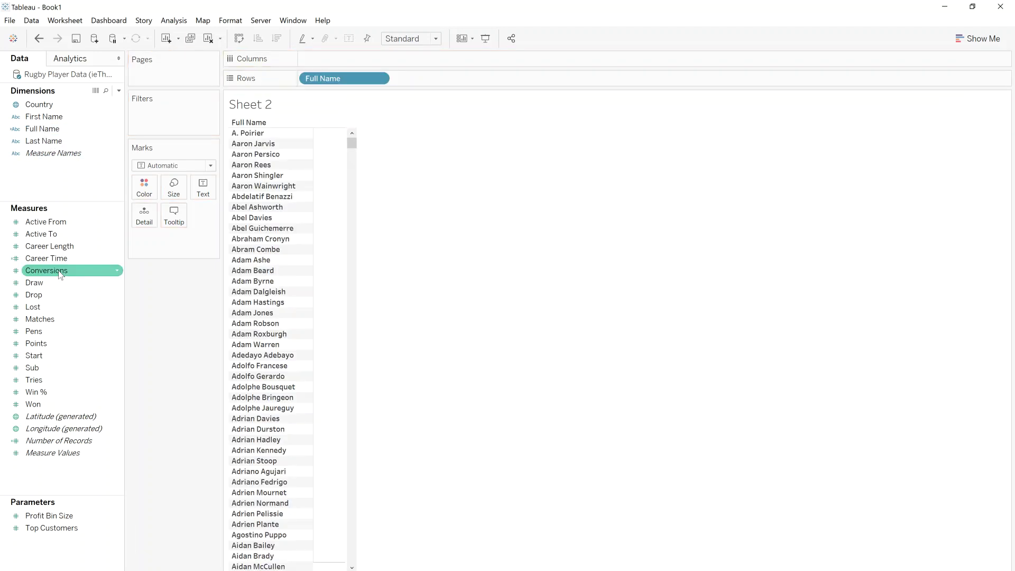
drag(47, 262, 320, 58)
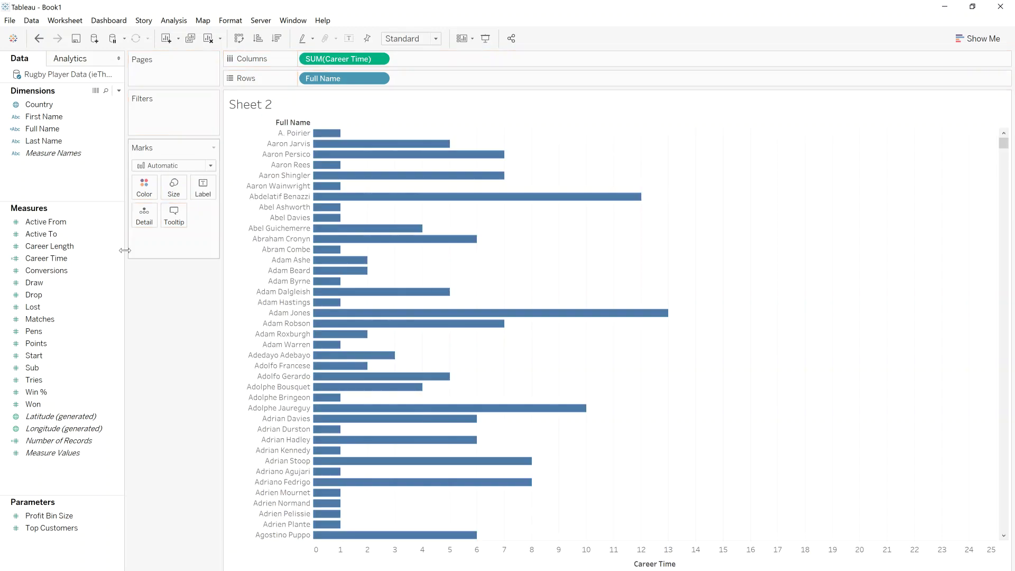
mouse_move(42, 128)
mouse_down()
mouse_move(264, 74)
mouse_move(434, 79)
mouse_up()
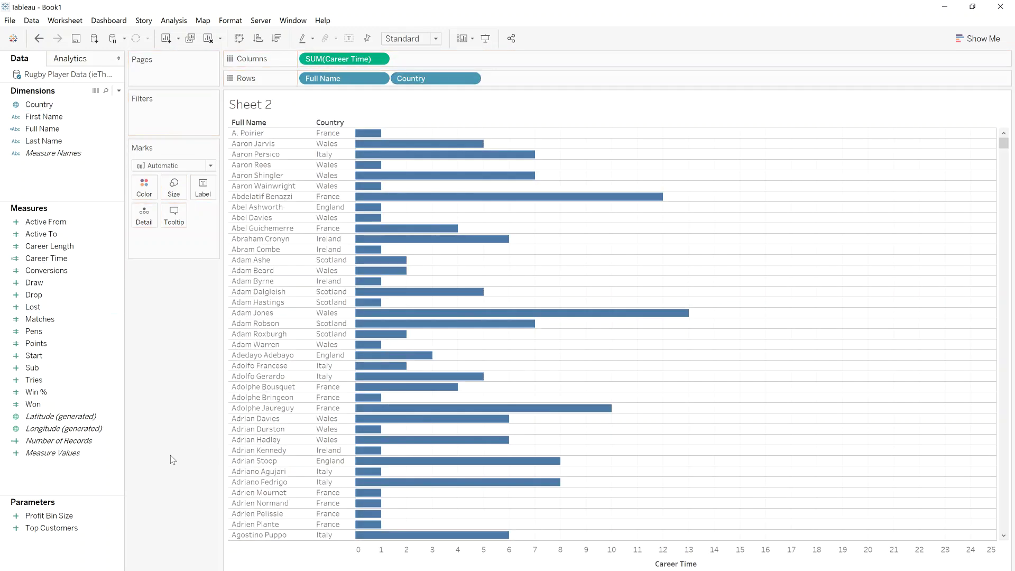
click(276, 39)
Step: Create a new dashboard with Sheet 1 placed above Sheet 2
click(177, 570)
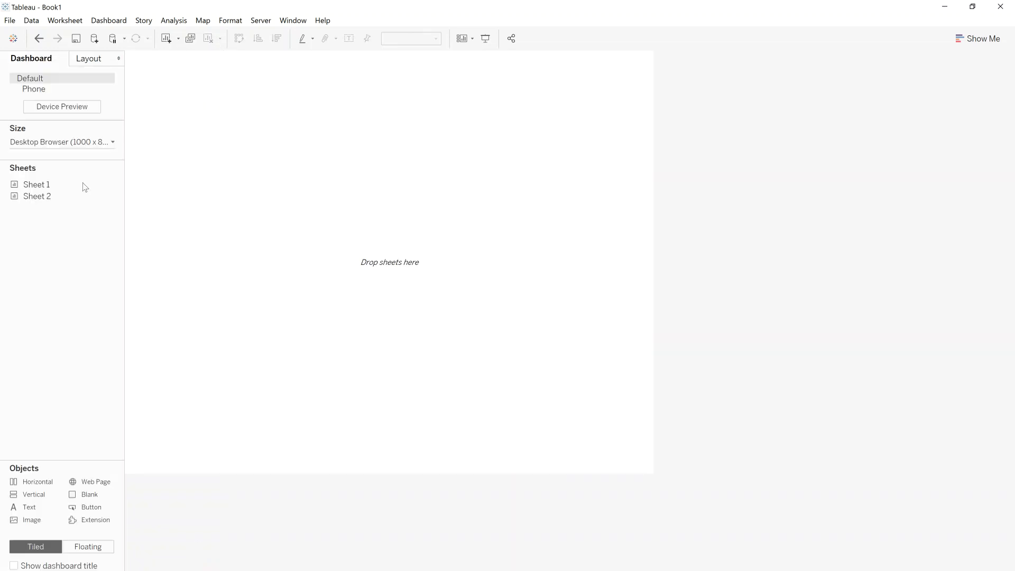
drag(30, 189, 317, 127)
mouse_move(34, 198)
mouse_down()
mouse_move(328, 322)
mouse_move(370, 353)
mouse_up()
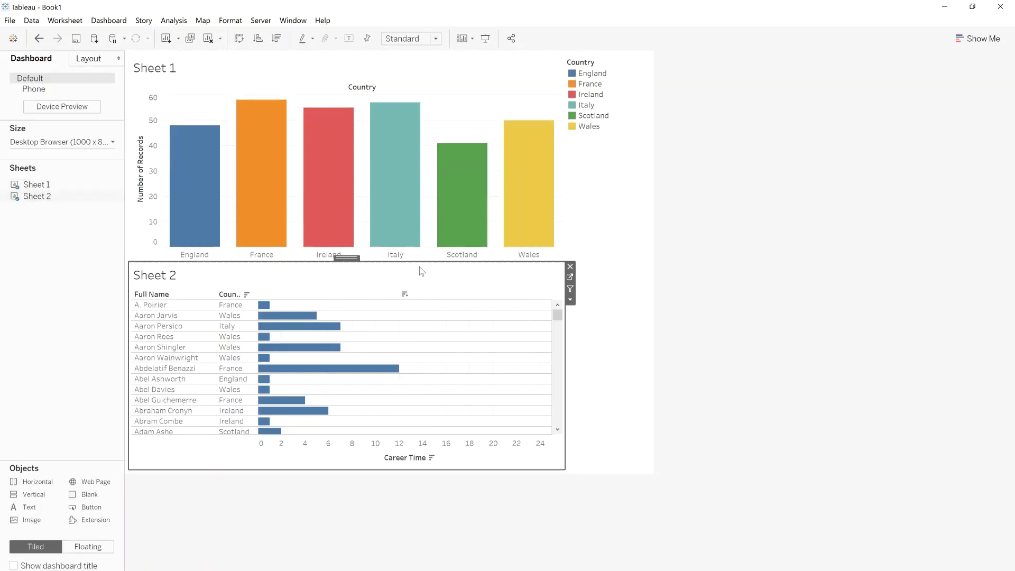
Step: Remove the Country legend from the dashboard and reduce Sheet 1's height to give Sheet 2 more room
click(516, 73)
click(635, 126)
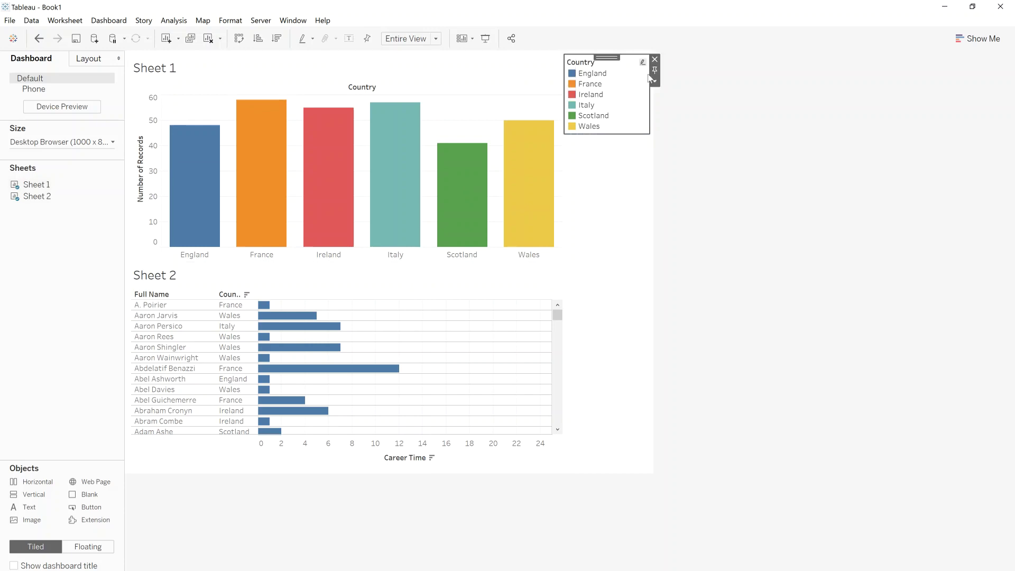
click(655, 58)
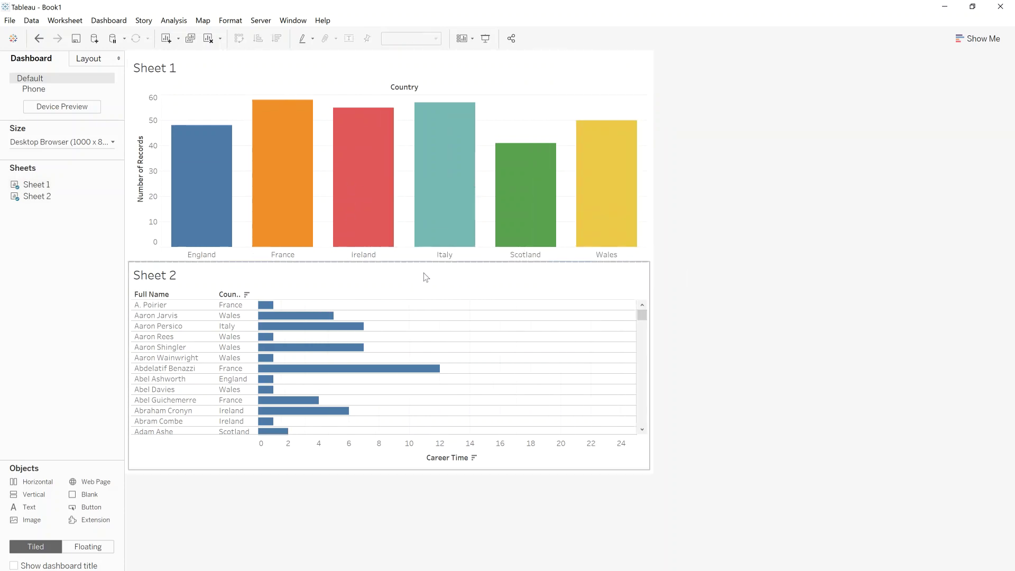
drag(418, 263, 419, 228)
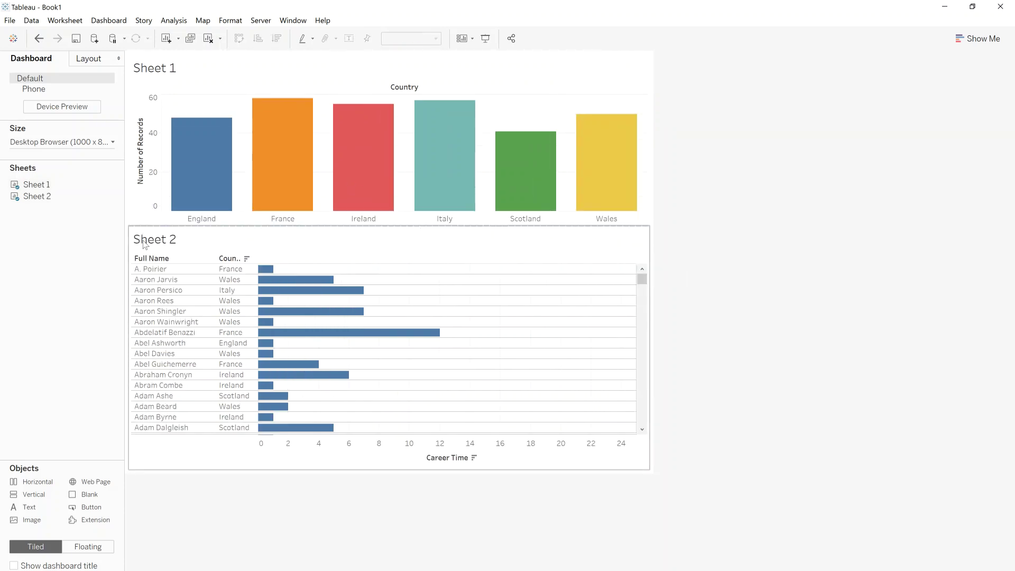
Step: Use Sheet 1 as a filter for Sheet 2, select England and France in turn, and sort Sheet 2 by Career Time descending
click(194, 183)
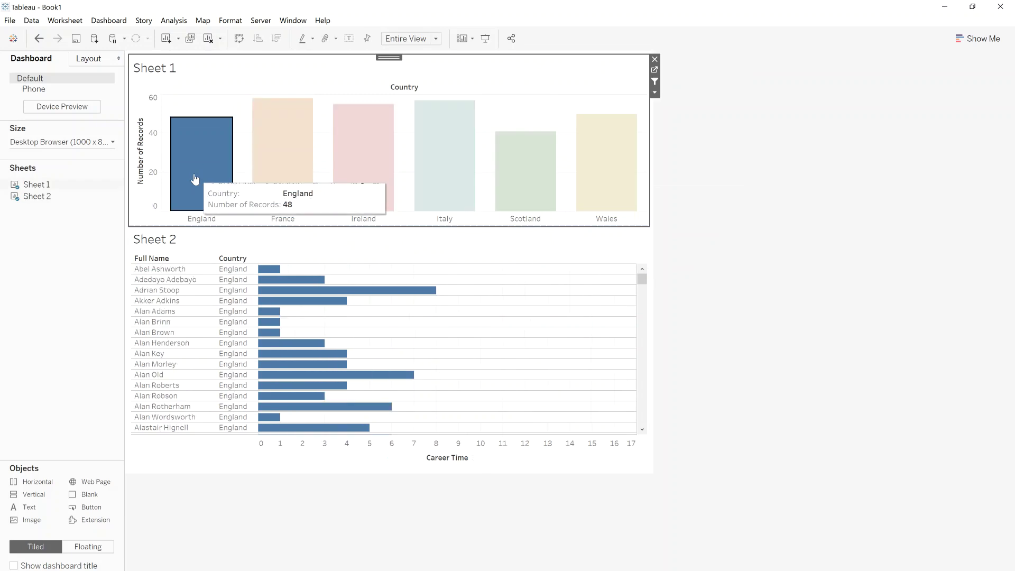
click(279, 161)
click(478, 457)
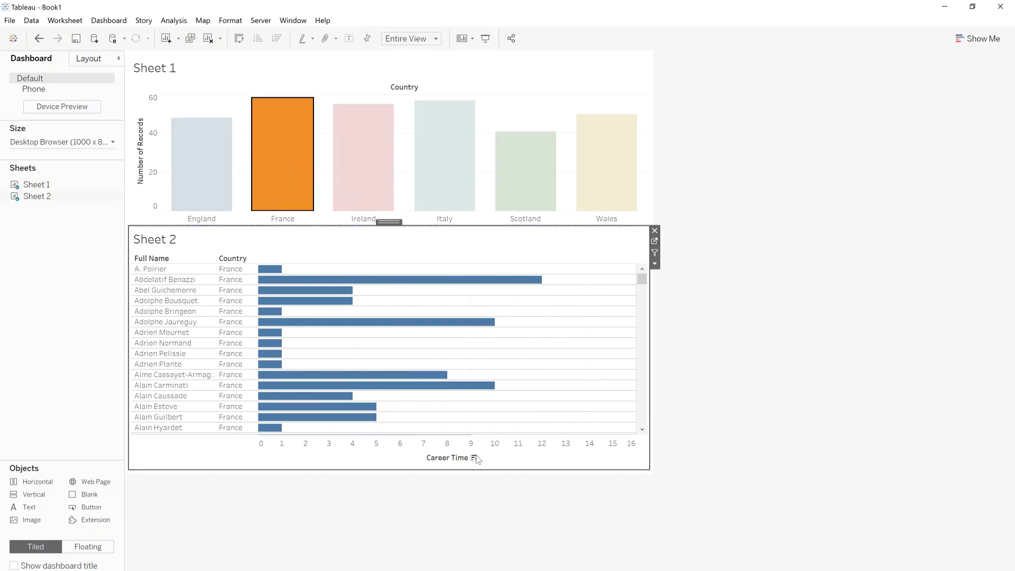
Step: Check how Sheet 2 filters for England, Italy and Ireland, and clear the country selection in Sheet 1
click(204, 174)
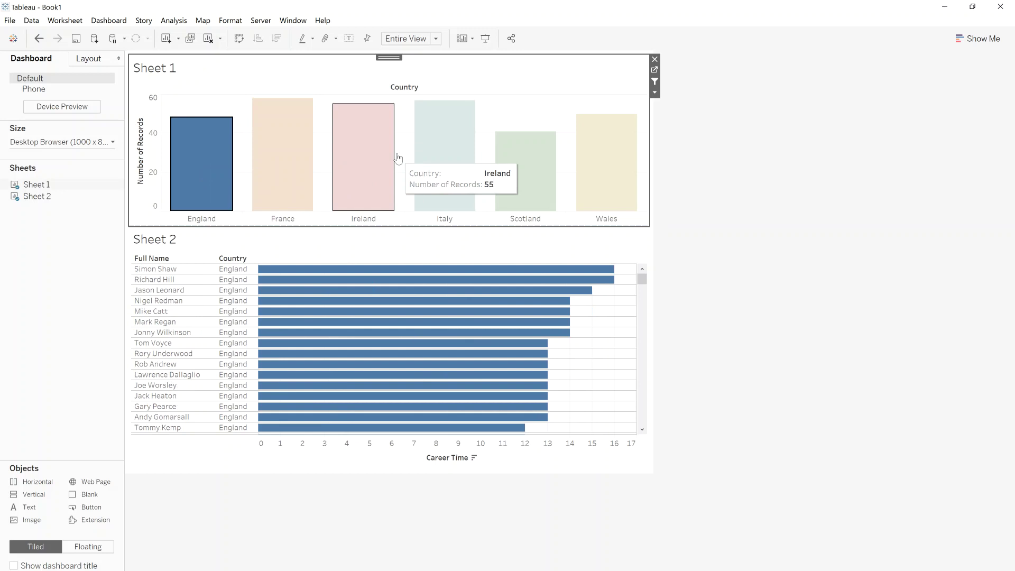
click(438, 155)
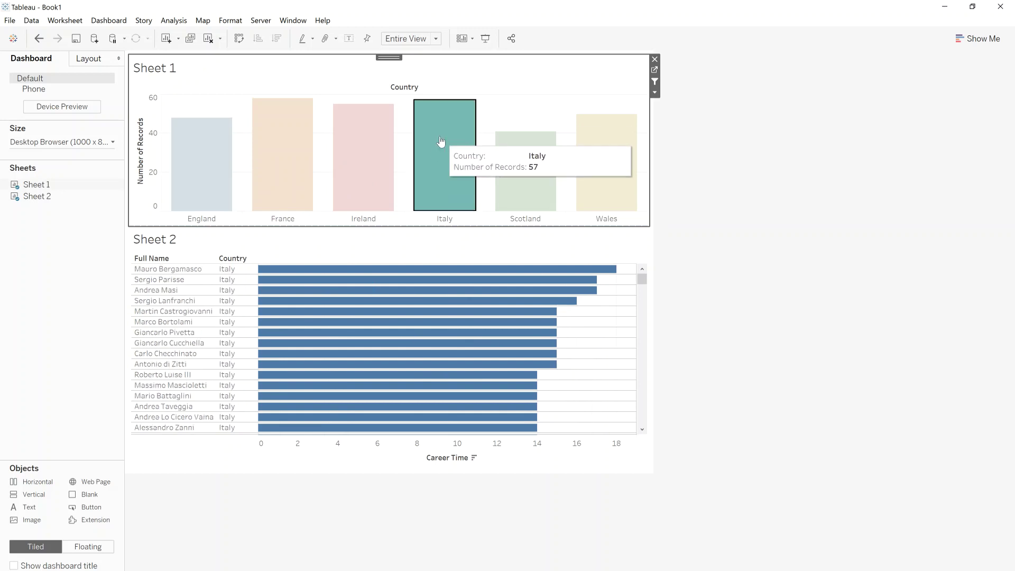
click(359, 178)
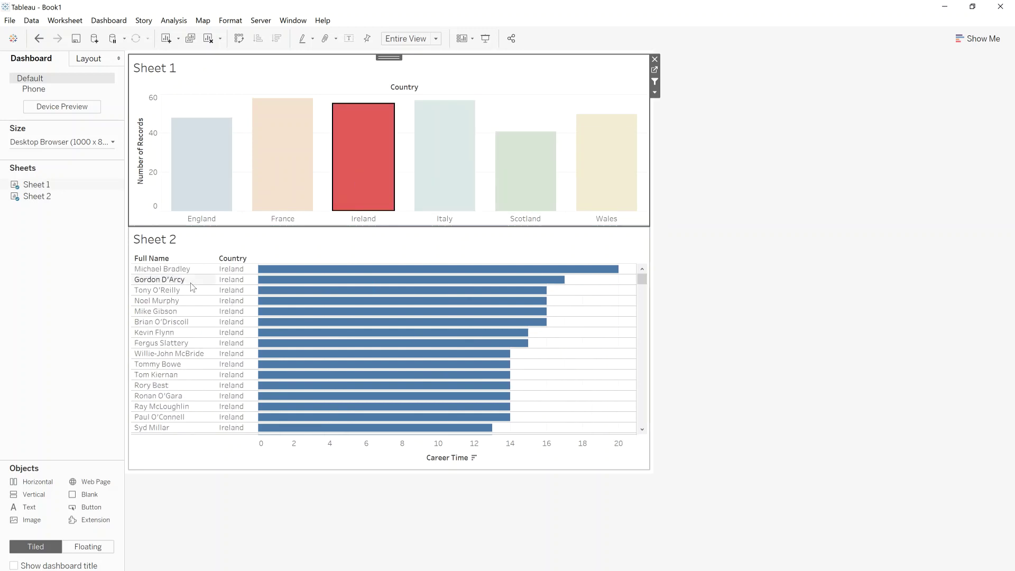
click(352, 175)
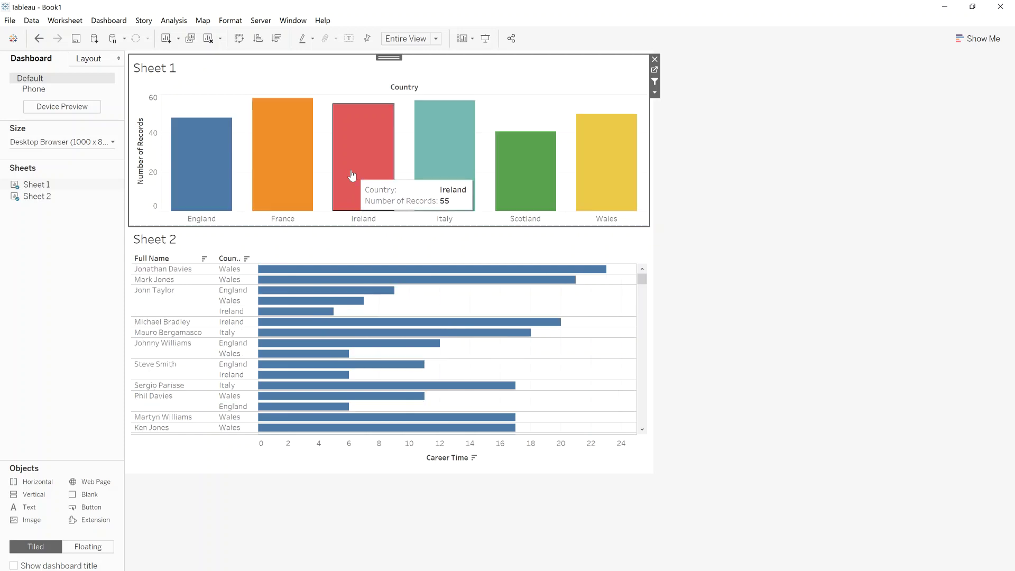
click(725, 218)
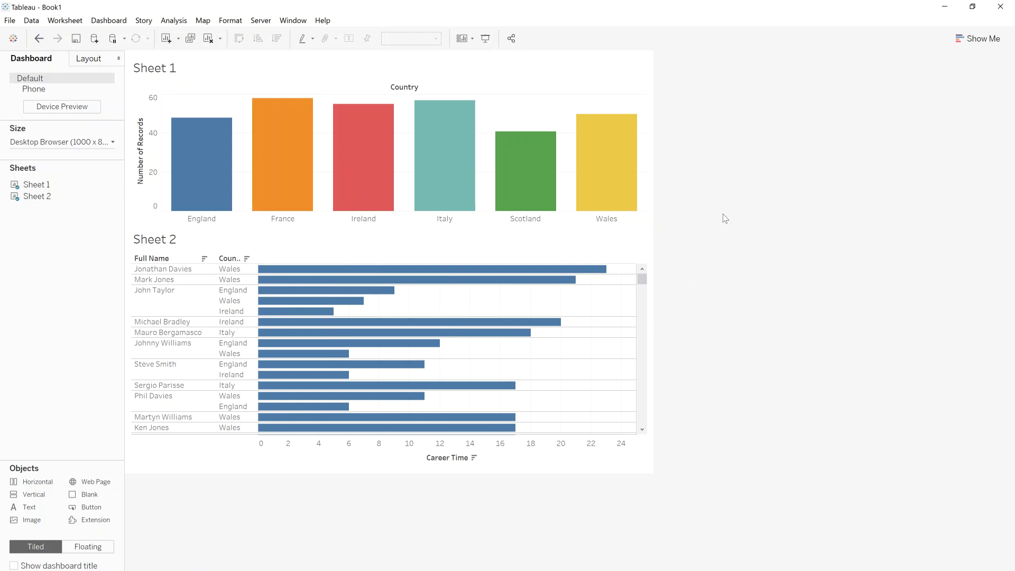
Step: Start publishing the workbook to Tableau Server, choosing the personal Testing project and naming the workbook Ds Test Embed
click(261, 21)
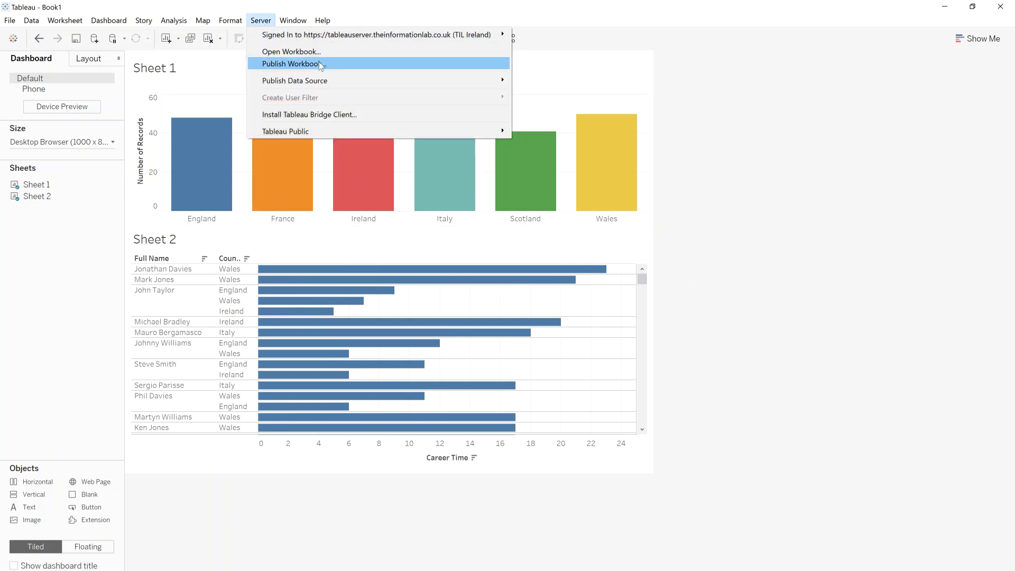
click(293, 64)
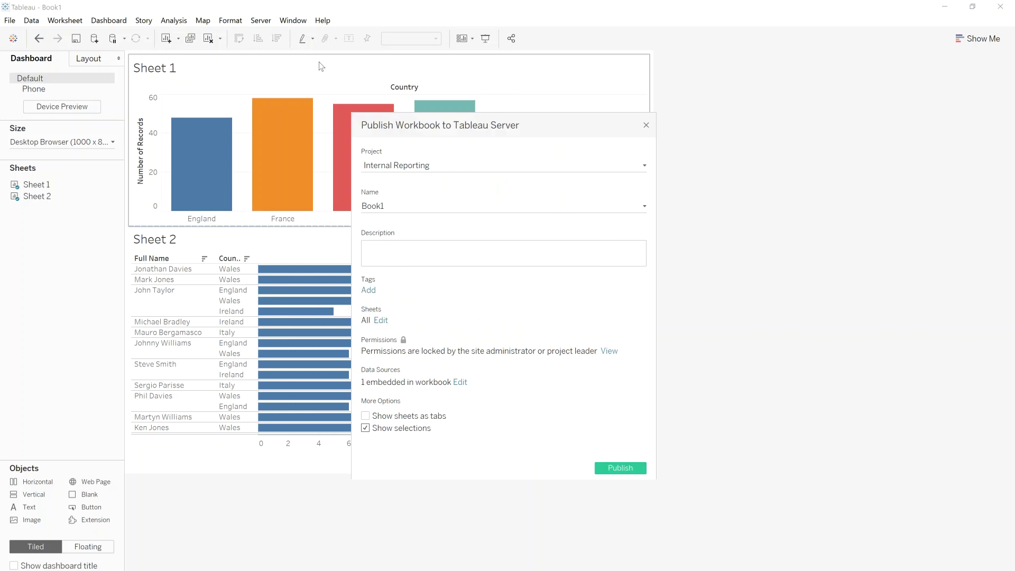
click(384, 164)
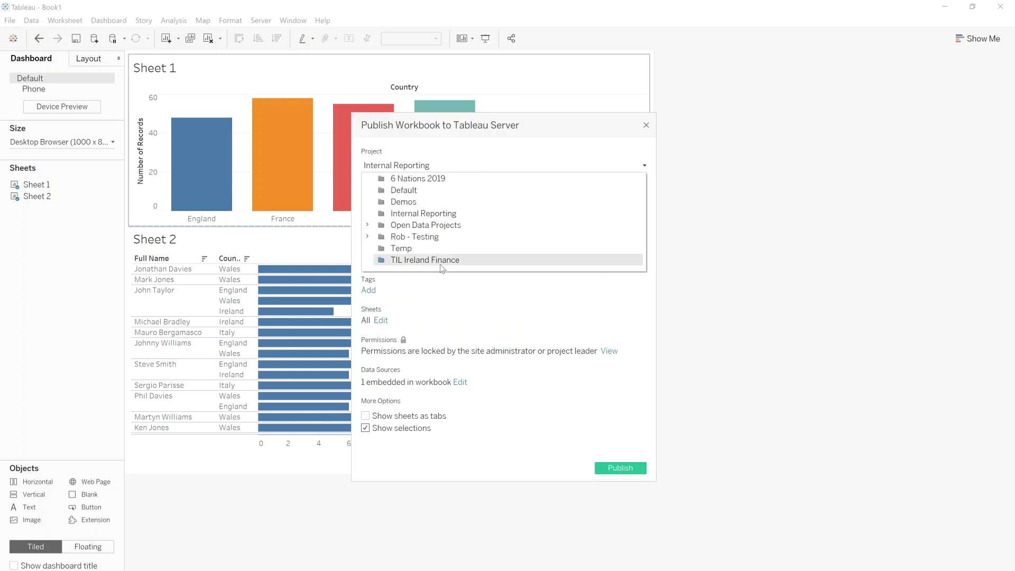
click(424, 237)
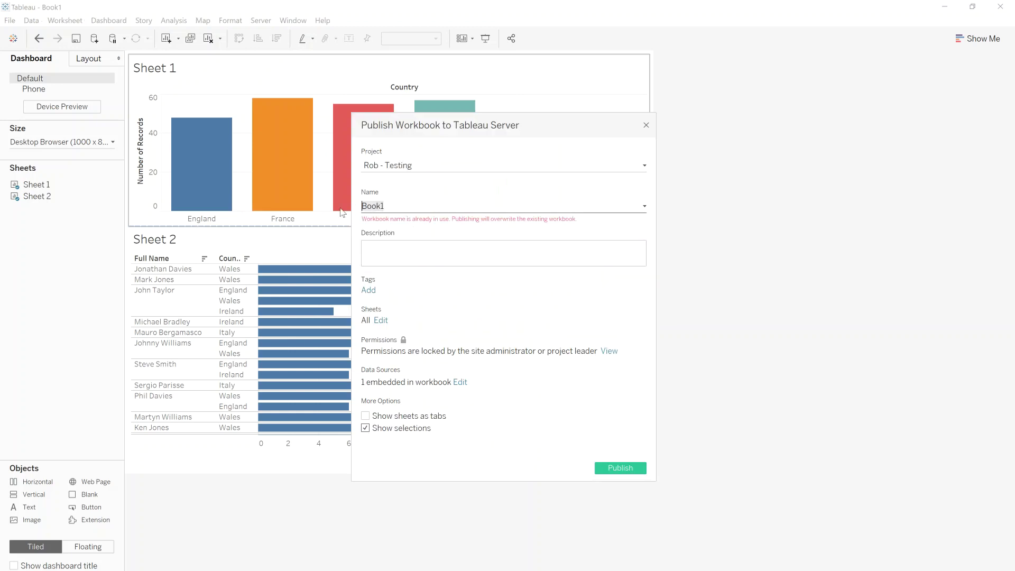
text(Ds Te)
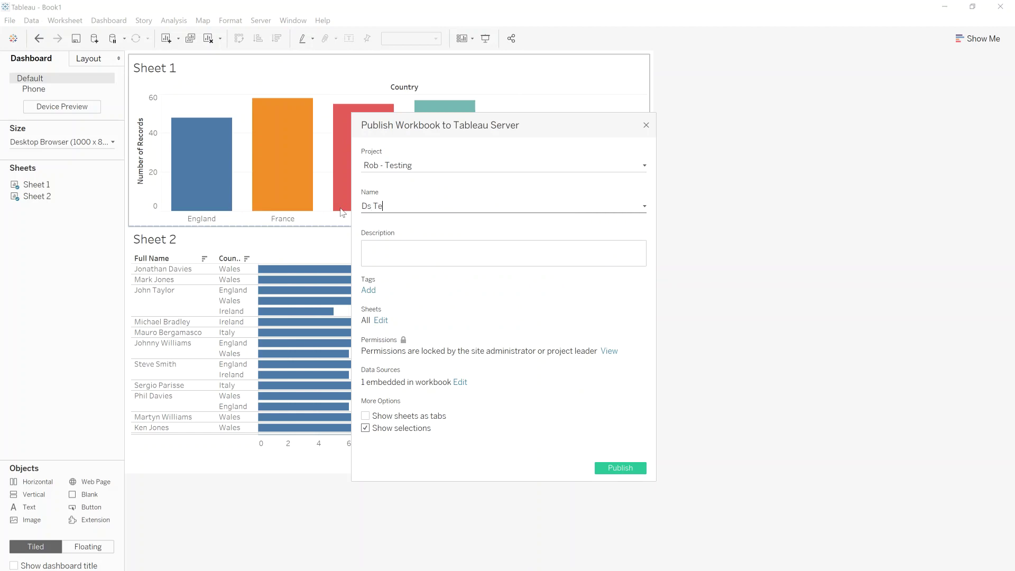
text(st Embed)
Step: Exclude Sheet 2 and Sheet 1 from the published sheets, leaving only Dashboard 1
click(382, 321)
click(375, 381)
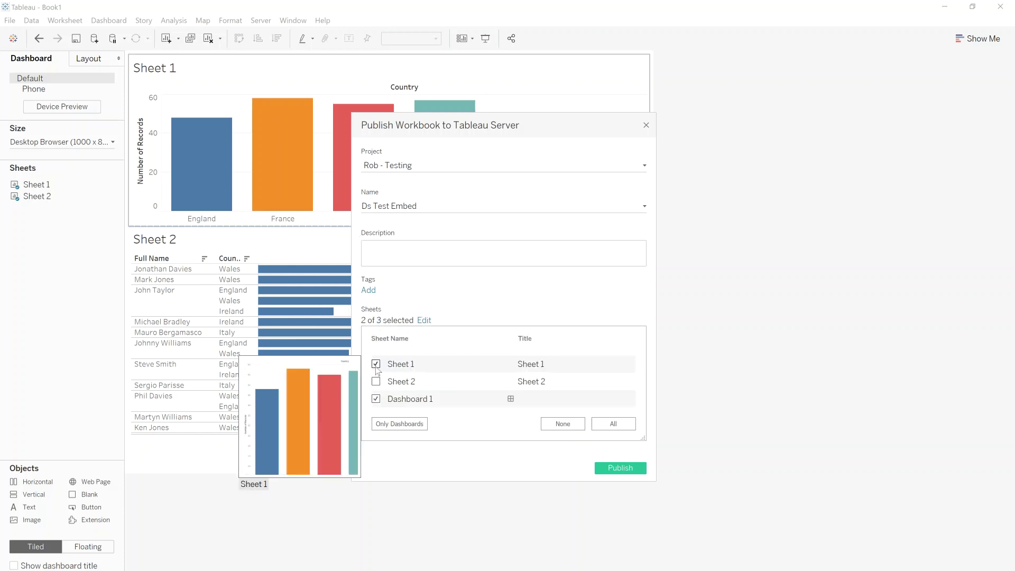
click(375, 363)
click(447, 305)
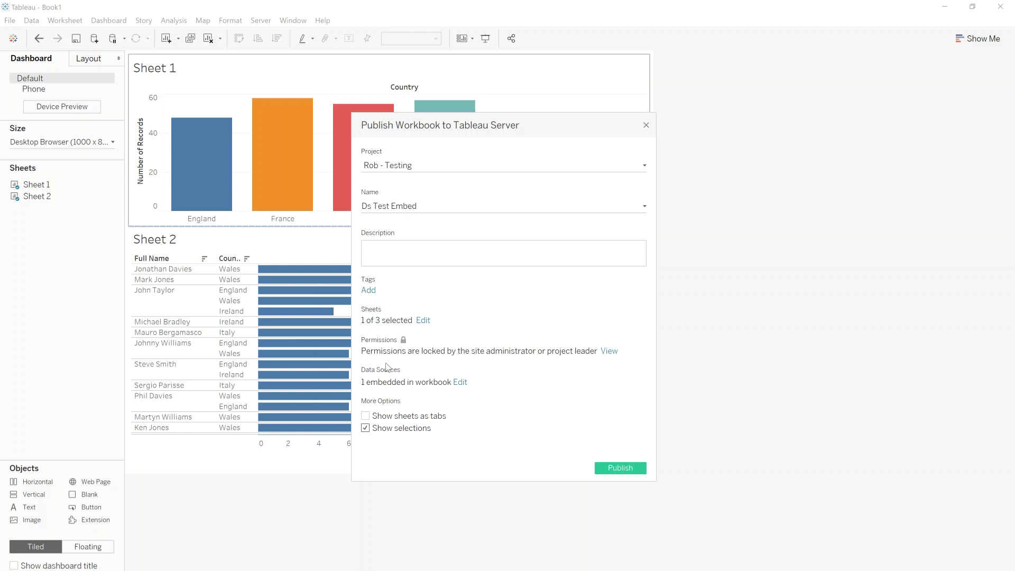
Step: Set the authentication for the embedded Rugby Player Data source, publish the workbook, and dismiss the completion notice
click(460, 382)
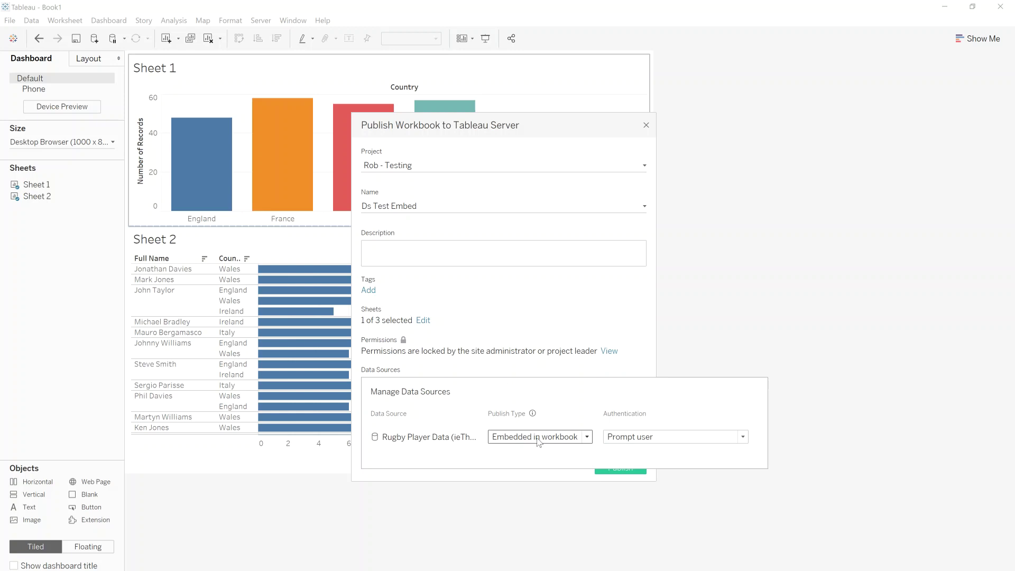
click(651, 437)
click(650, 463)
click(490, 370)
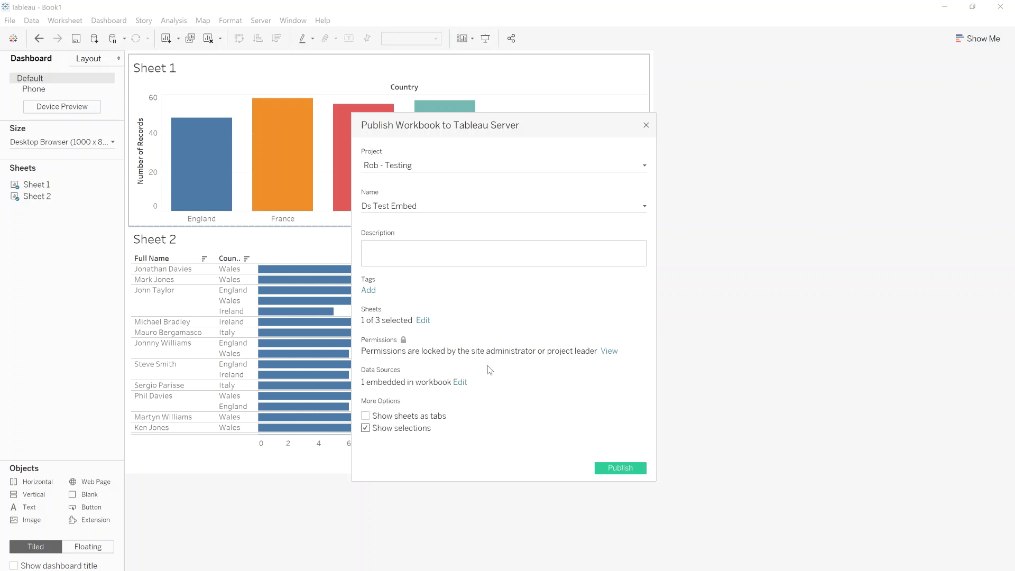
click(621, 468)
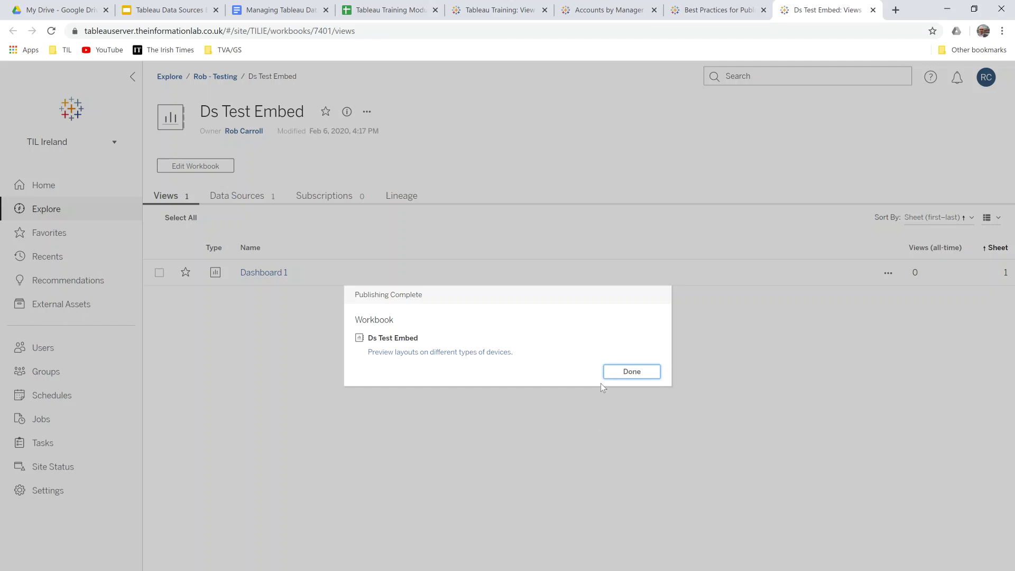
click(634, 371)
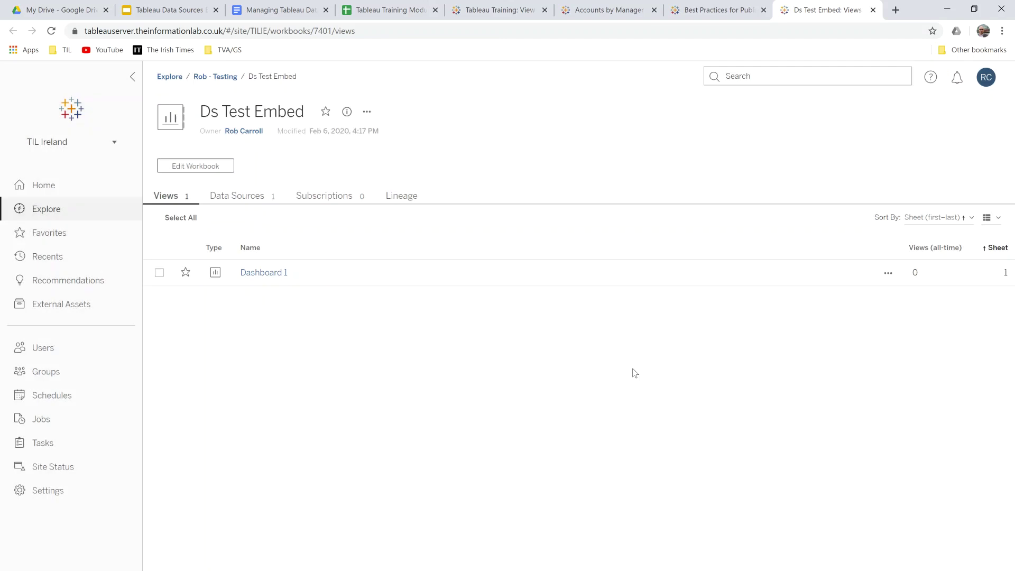
Step: Open the published Dashboard 1 on the server and test its filtering by selecting England
click(270, 274)
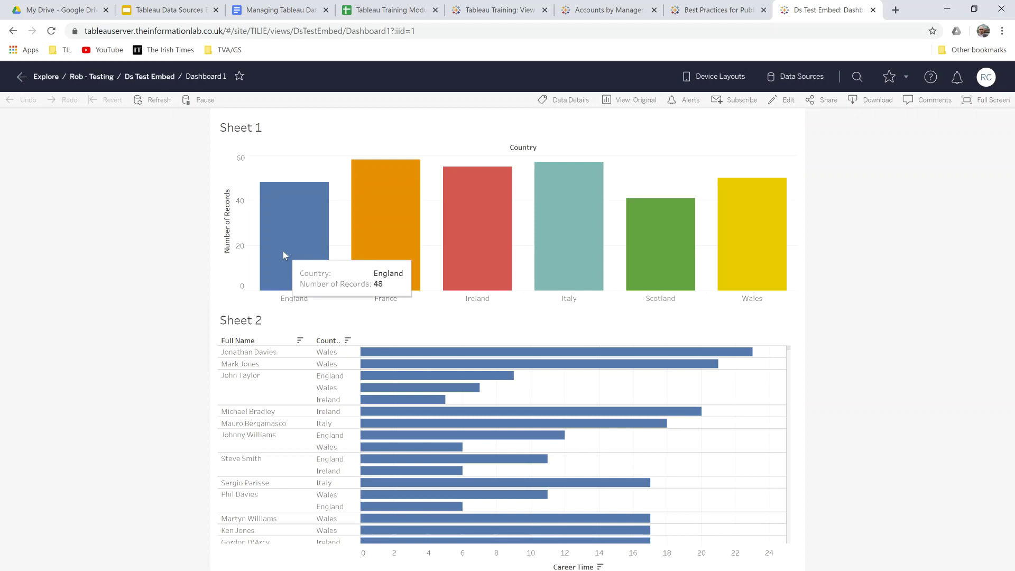
click(283, 251)
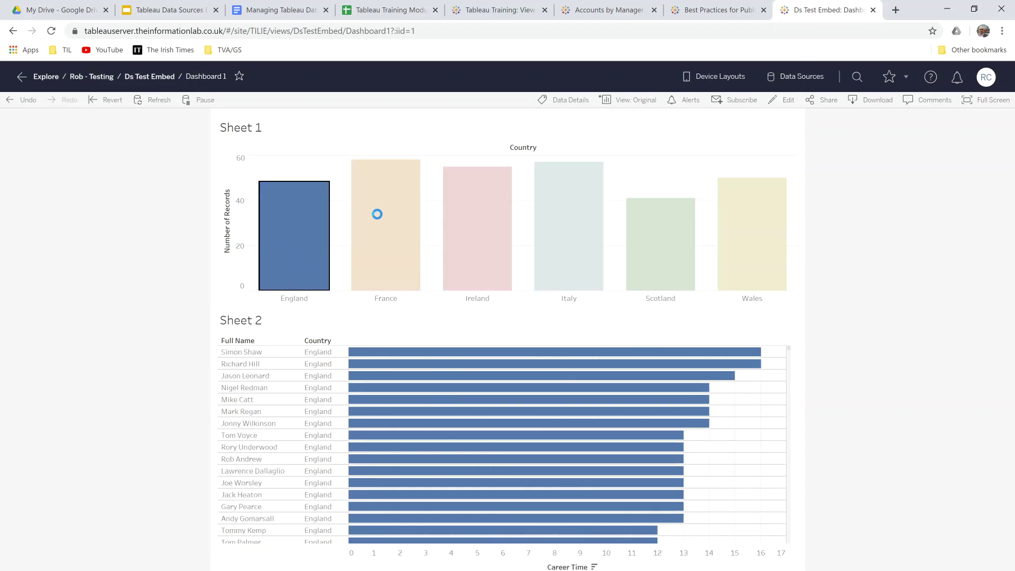
mouse_move(374, 215)
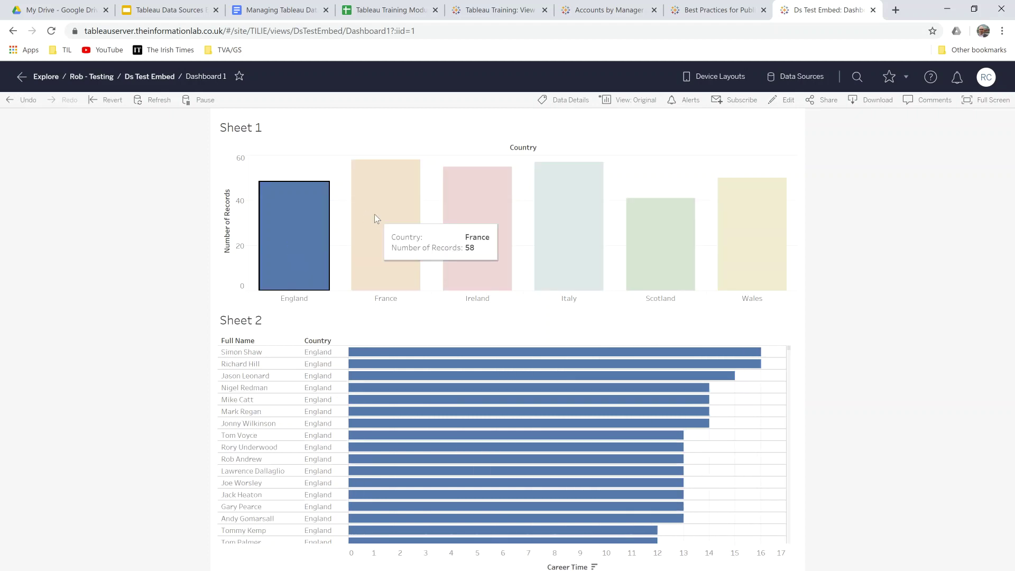
Step: Switch to the Tableau Data Sources Explained presentation in Google Slides and review the 4 Objectives slide
key(alt+Tab)
key(alt+Tab)
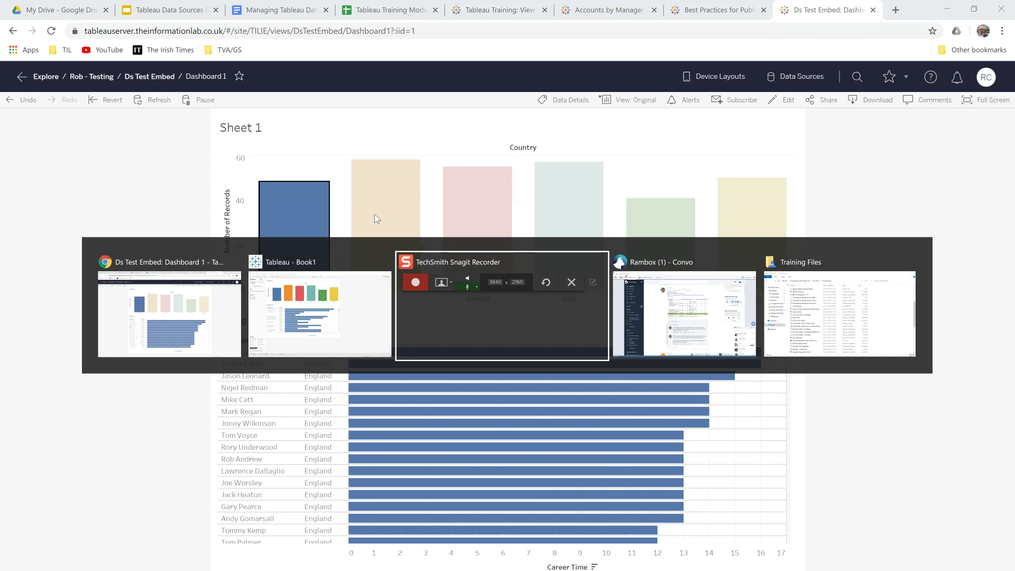
key(alt+Tab)
key(alt+Tab)
key(alt+Tab)
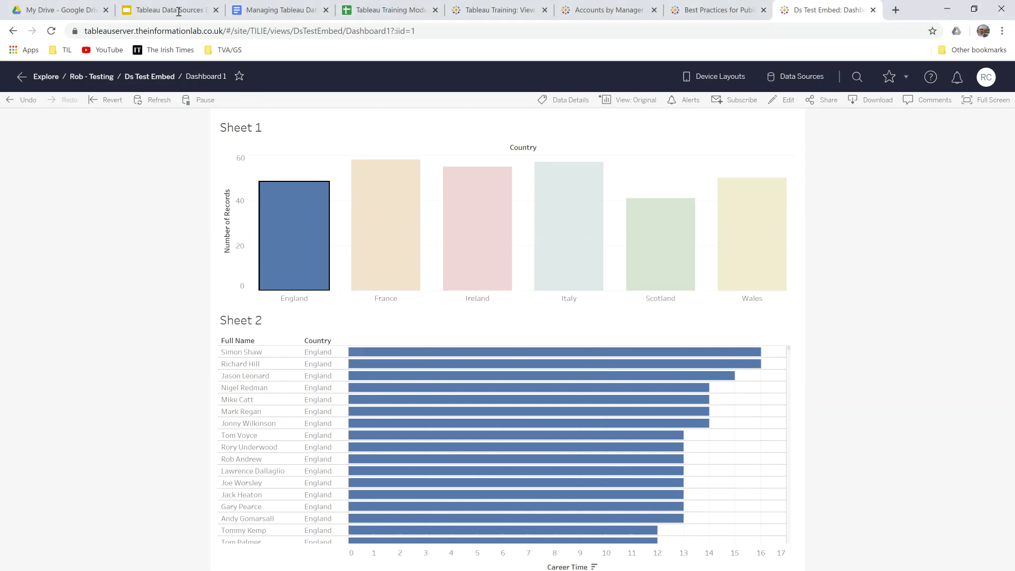
click(169, 10)
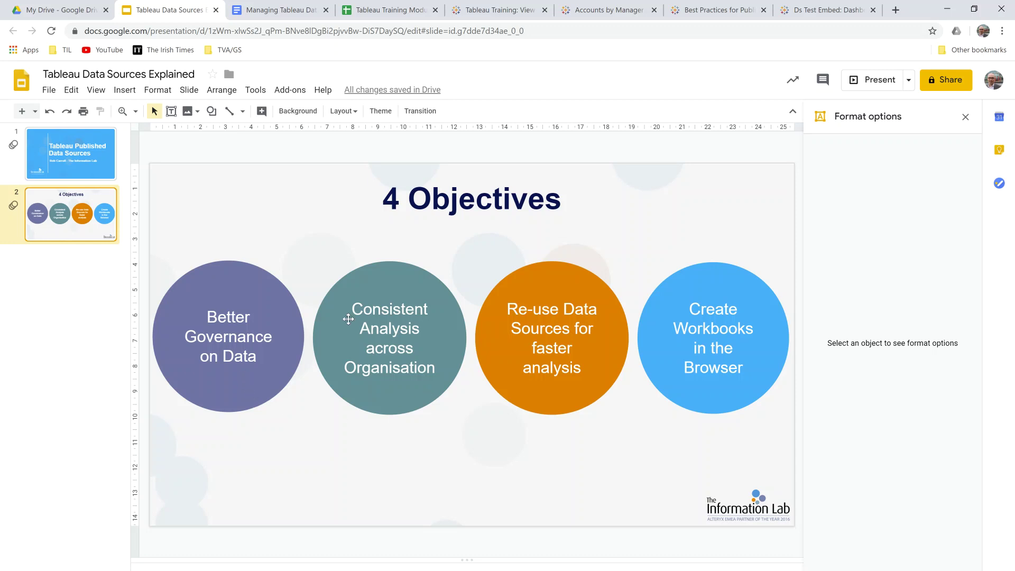
Step: Switch back to Tableau Desktop and create a new workbook
key(alt+Tab)
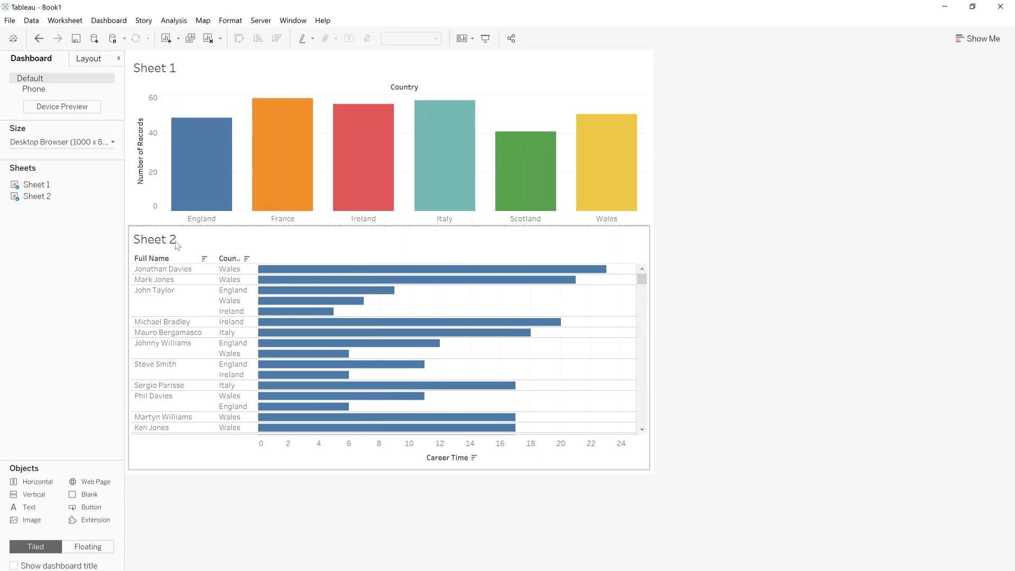
click(10, 20)
click(23, 35)
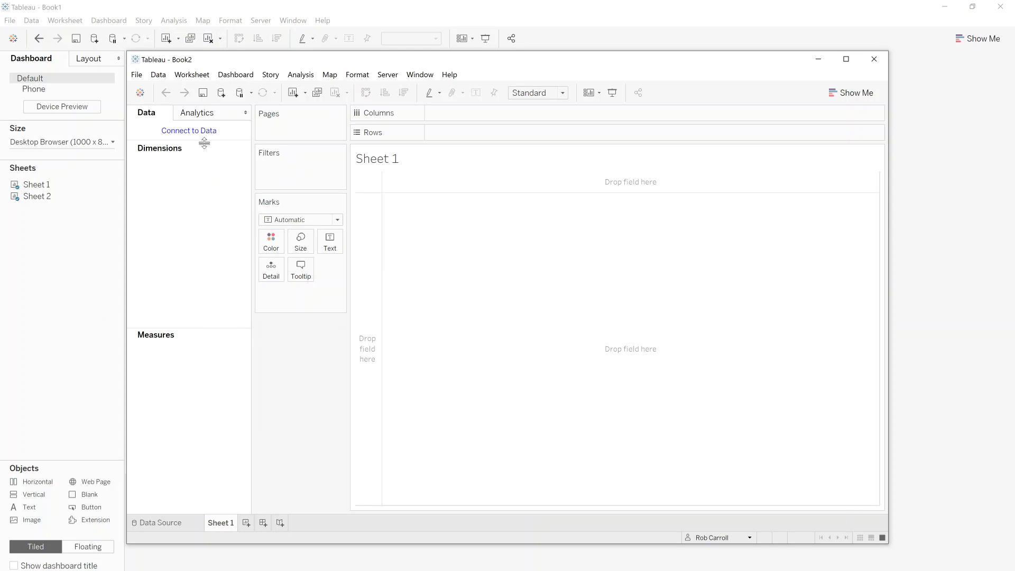
Step: Connect the new workbook to the Microsoft SQL Server at stacked.theinformationlab.co.uk, entering the account password
click(201, 137)
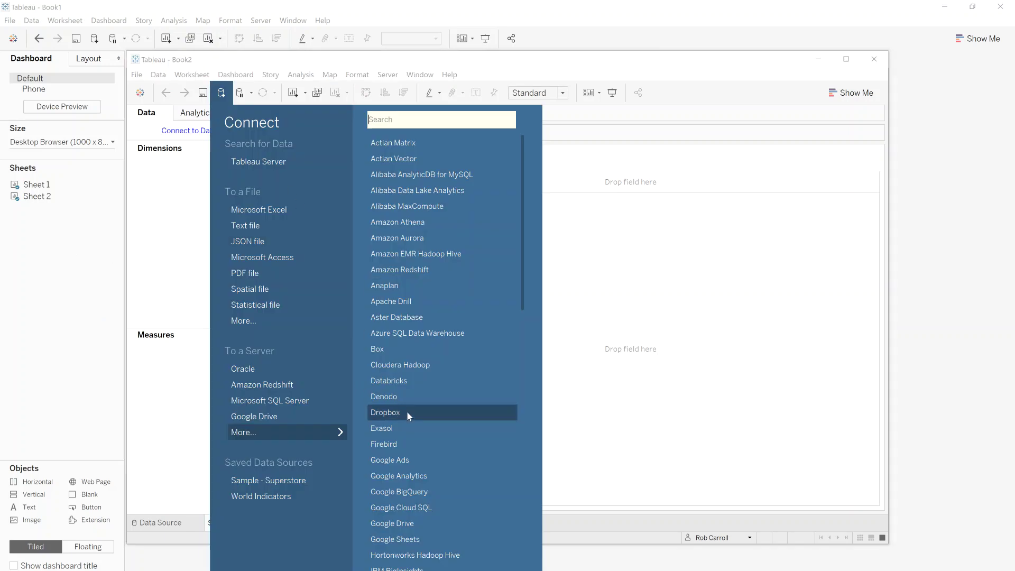
scroll(413, 413, down, 3)
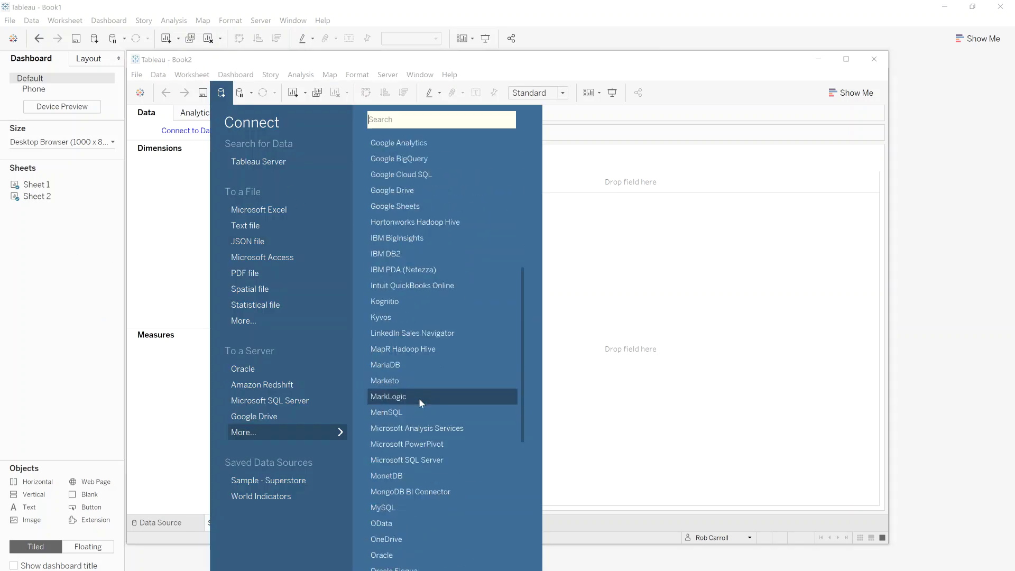
click(445, 462)
click(485, 332)
text(***********)
key(Return)
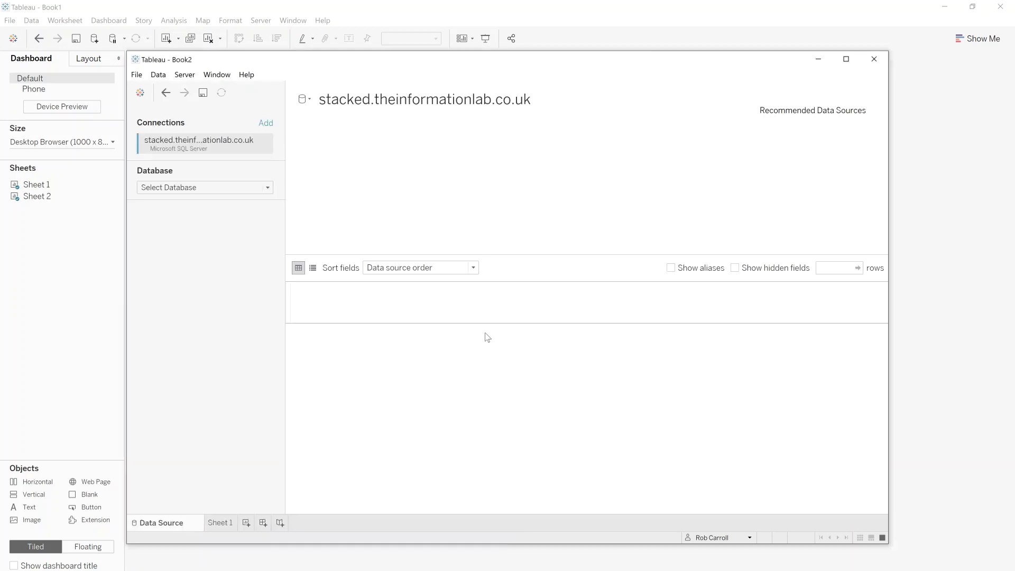
Step: Select the ieTheInformationLab database, add the Rugby Player Data table to the data source, and maximize the workbook window
click(224, 191)
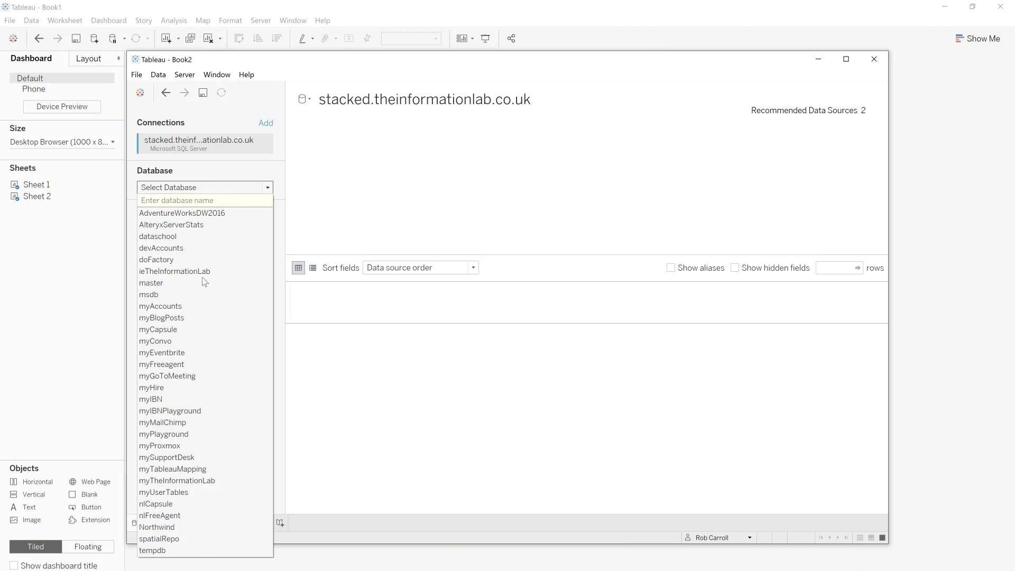
click(200, 272)
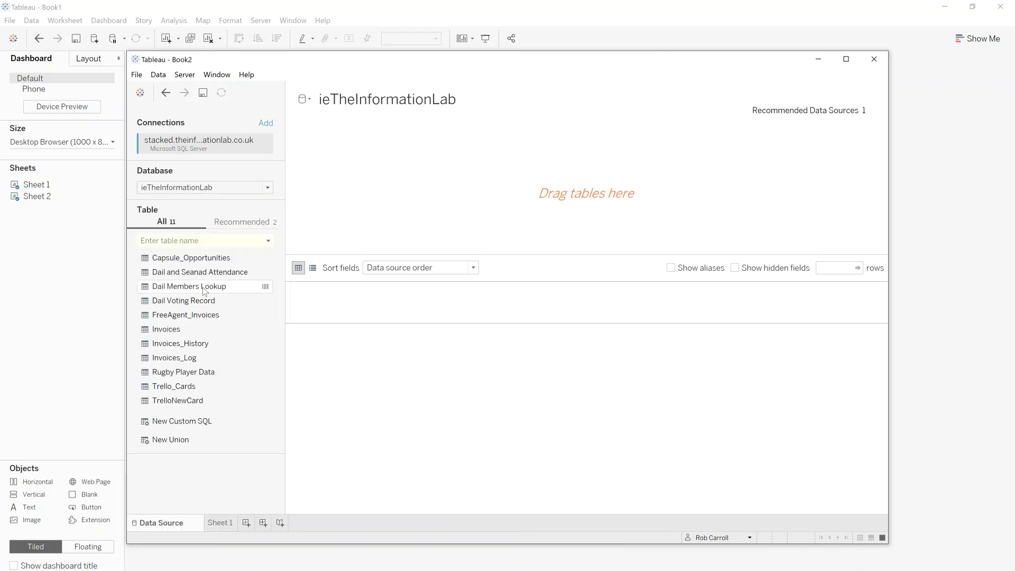
drag(201, 375, 447, 193)
click(846, 59)
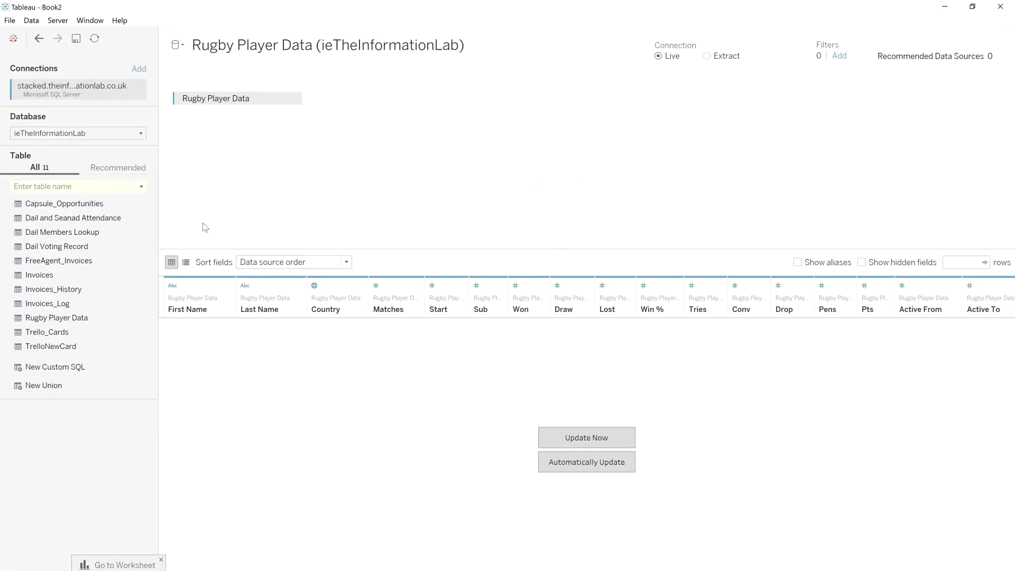
Step: Load the row preview of the Rugby Player Data table and open Sheet 1
click(623, 438)
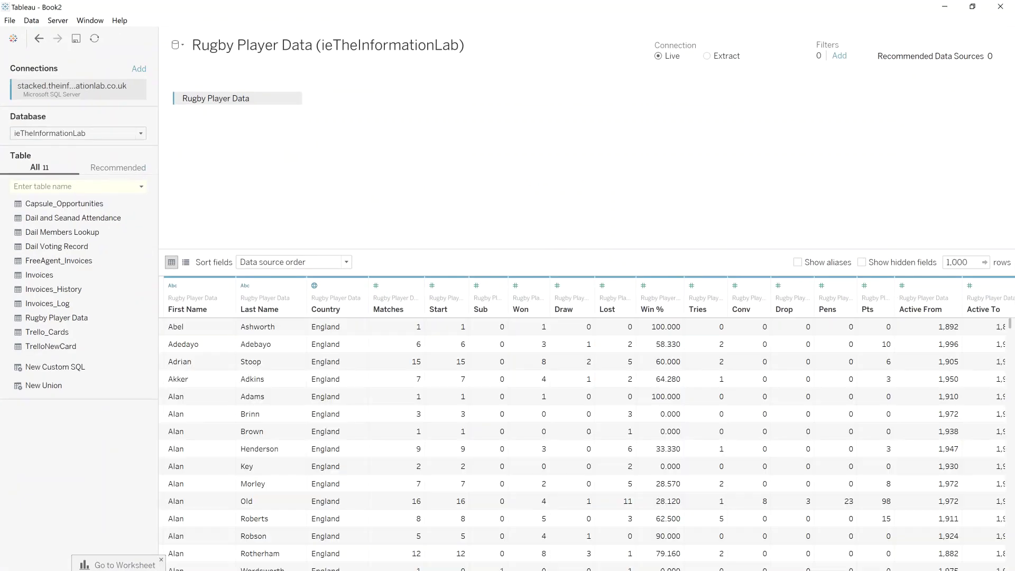
scroll(587, 423, right, 3)
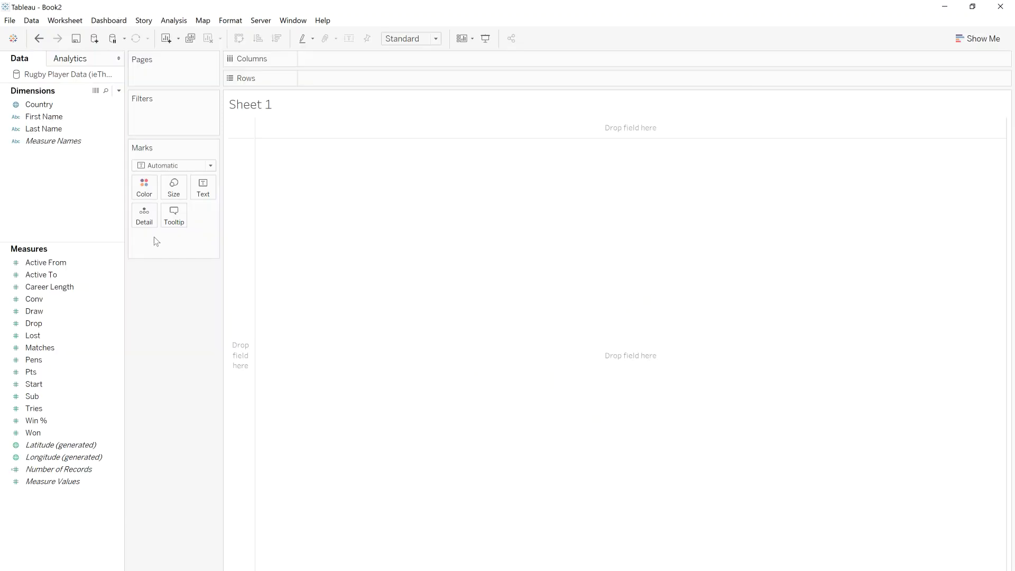
click(96, 275)
Step: Build a text table on Sheet 1 showing Career Length by First Name and Last Name in rows
drag(45, 116, 424, 77)
drag(65, 286, 414, 249)
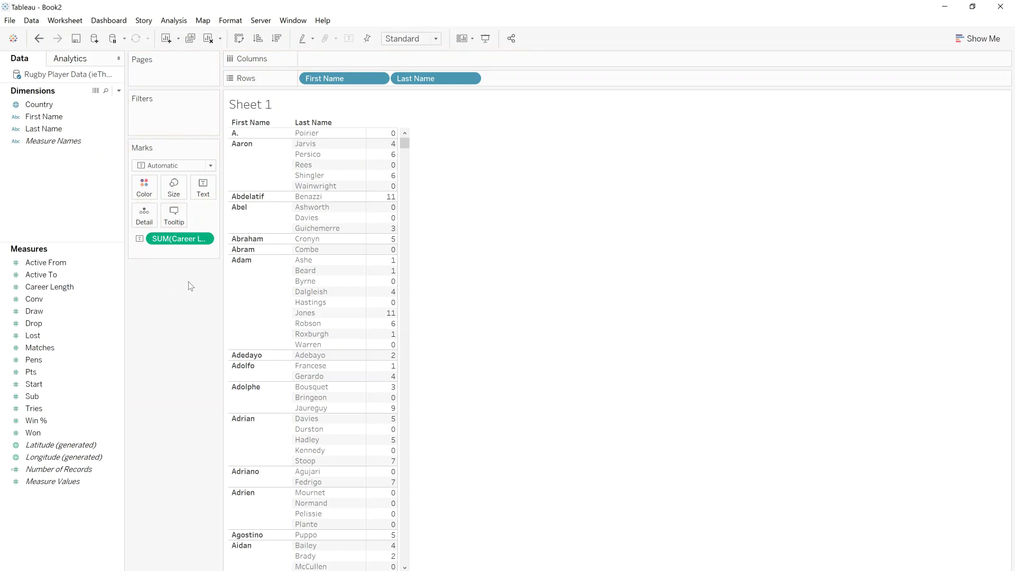
right_click(68, 218)
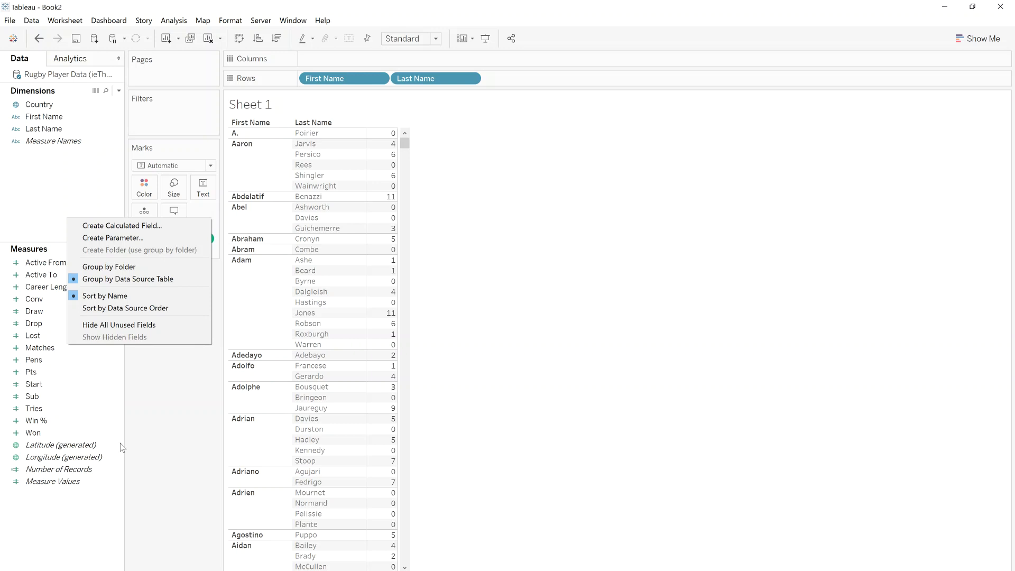
click(137, 404)
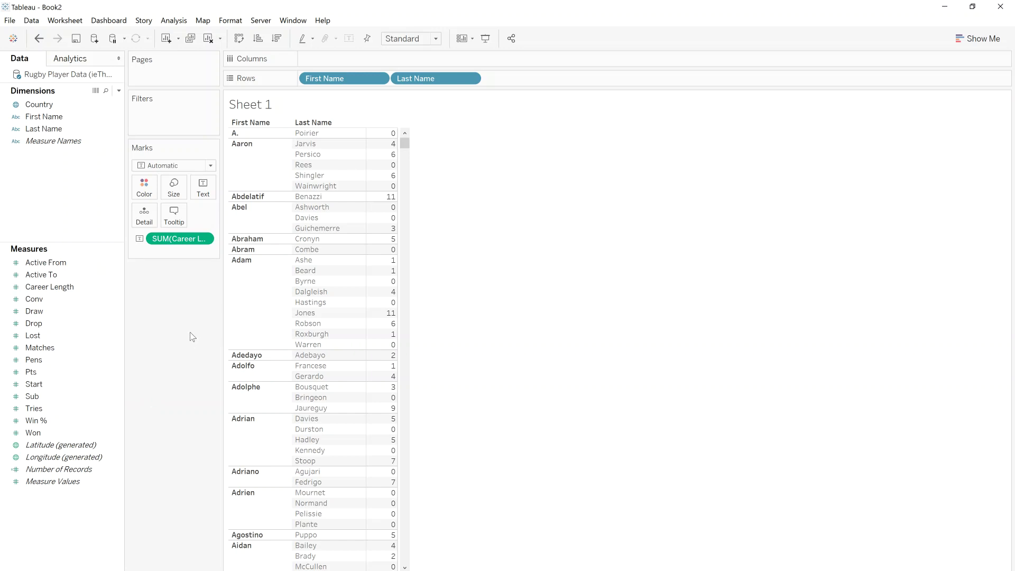
Step: Close the new workbook without saving its changes and open Sheet 1 of the dashboard workbook
click(997, 8)
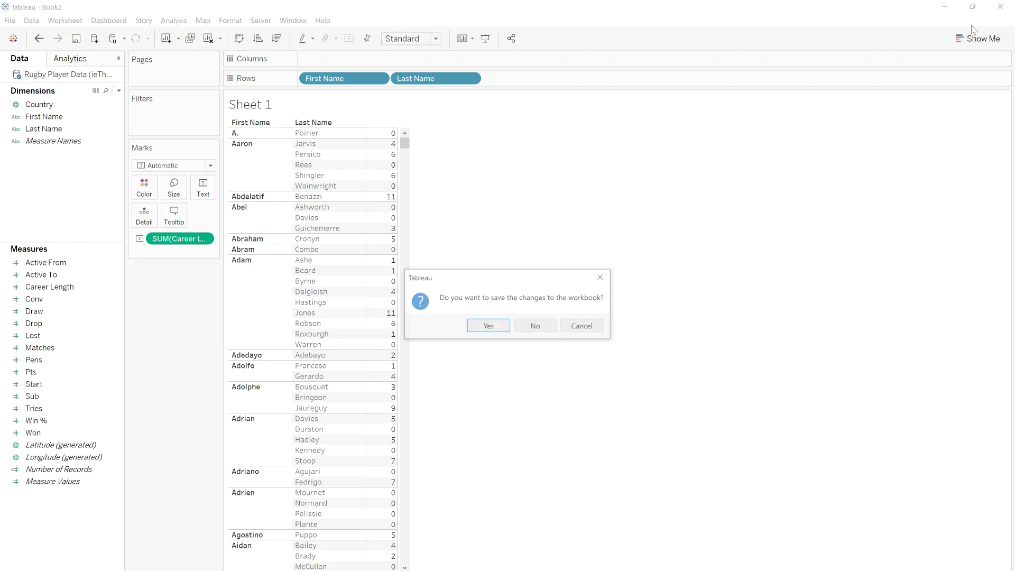
click(535, 325)
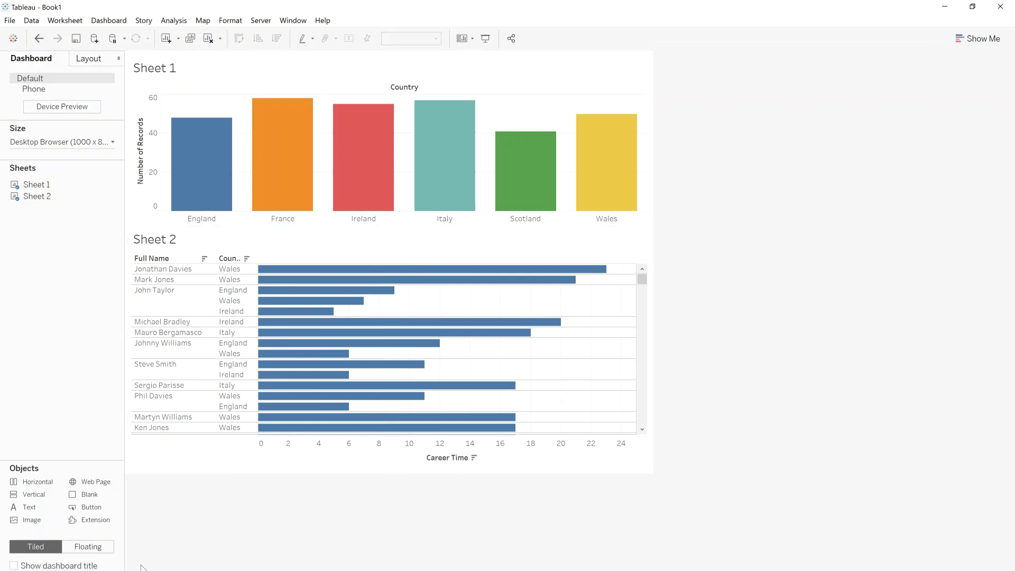
click(83, 570)
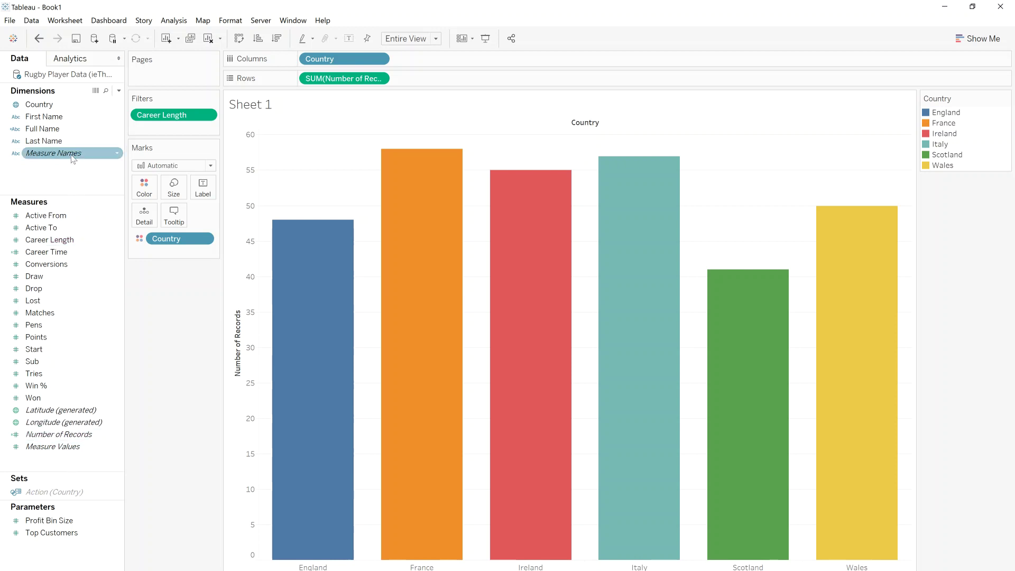
mouse_move(72, 158)
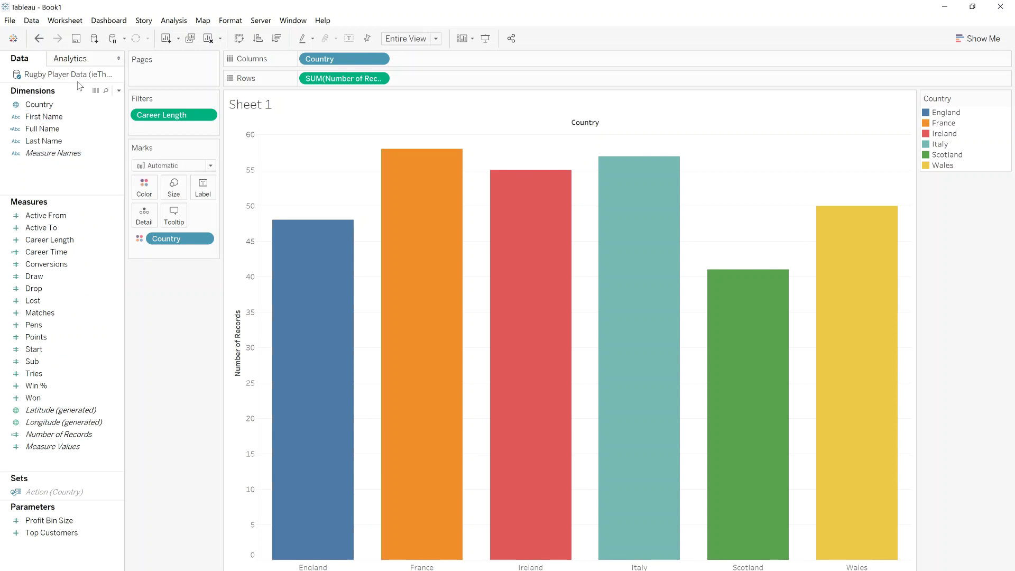
Step: Start publishing the Rugby Player Data (ieTheInformationLab) data source to Tableau Server, keeping the preselected testing project
click(259, 22)
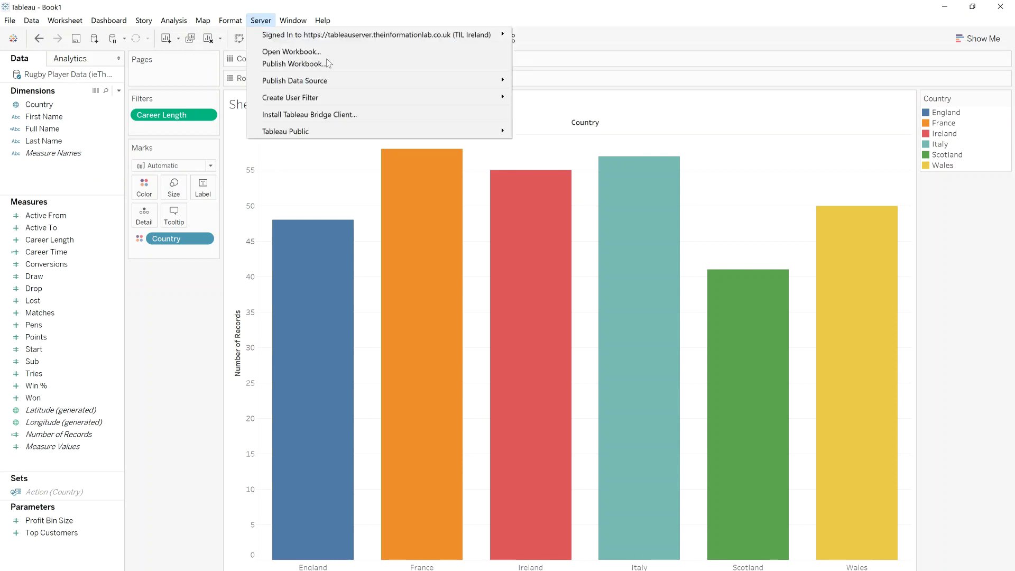
mouse_move(334, 84)
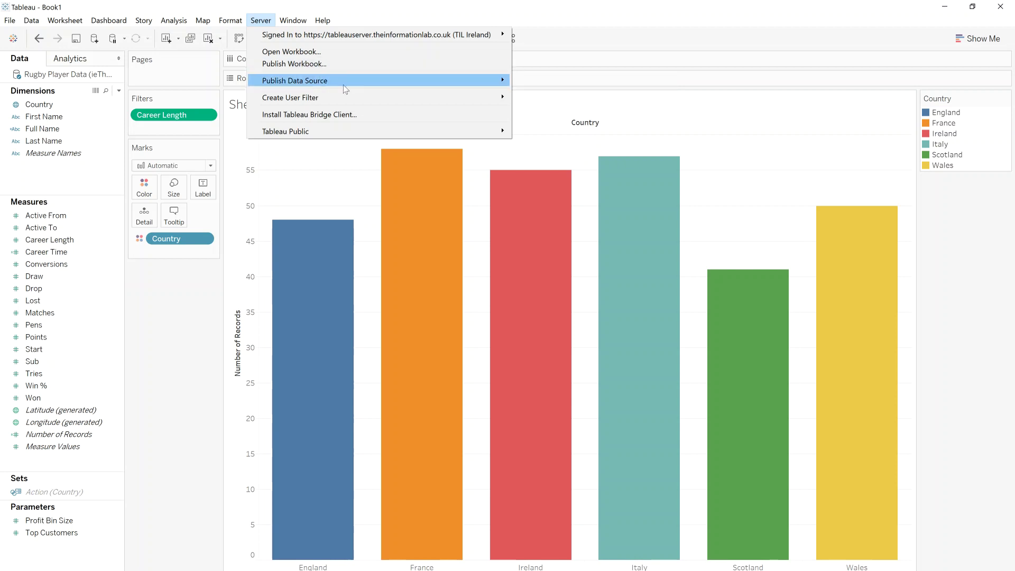
click(552, 85)
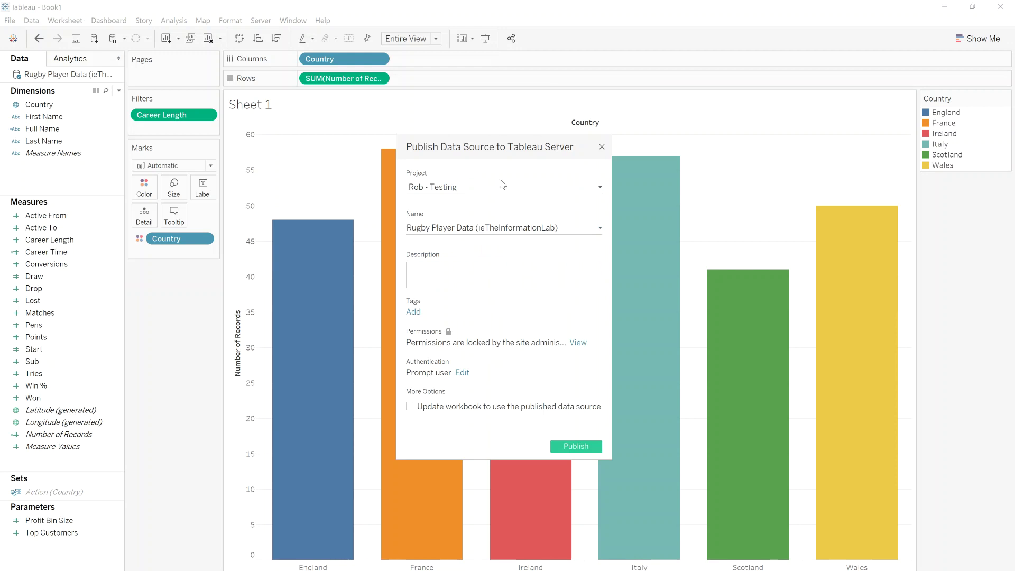
click(426, 187)
click(459, 188)
Step: Set the data source's authentication to Embedded password, enable updating the workbook to use the published data source, and publish it
click(461, 373)
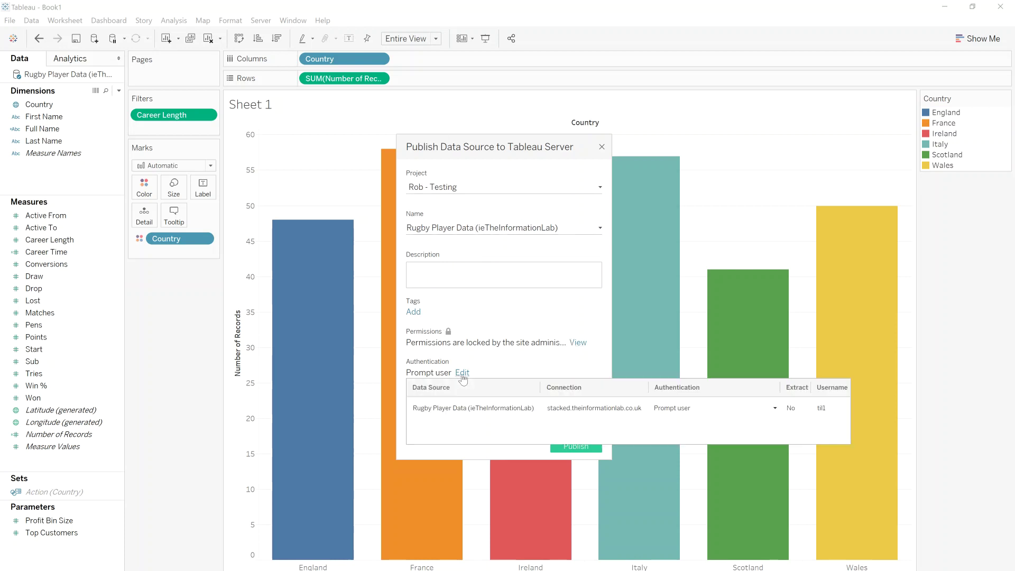
click(704, 424)
click(703, 425)
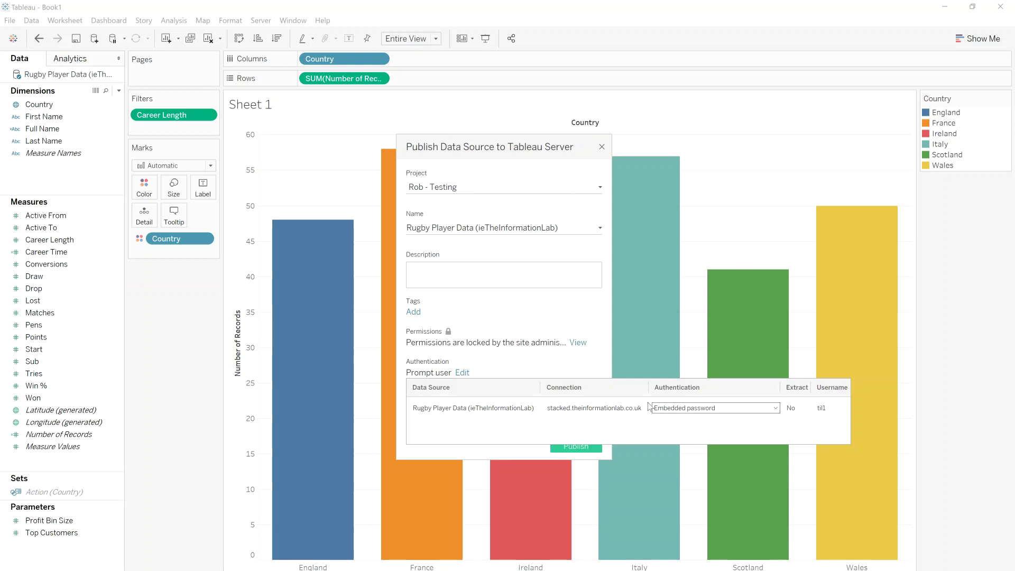
click(507, 355)
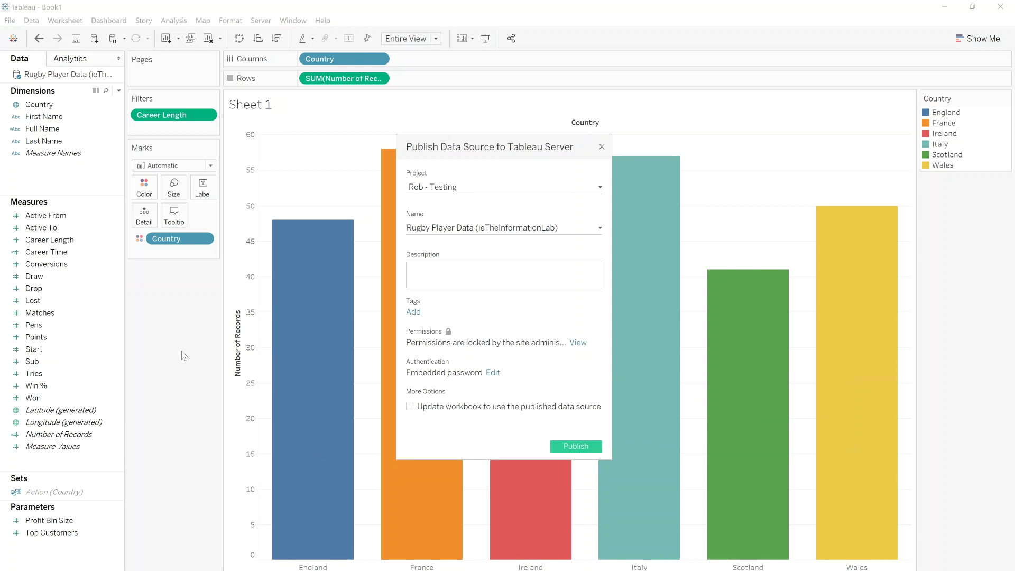
click(411, 407)
click(579, 444)
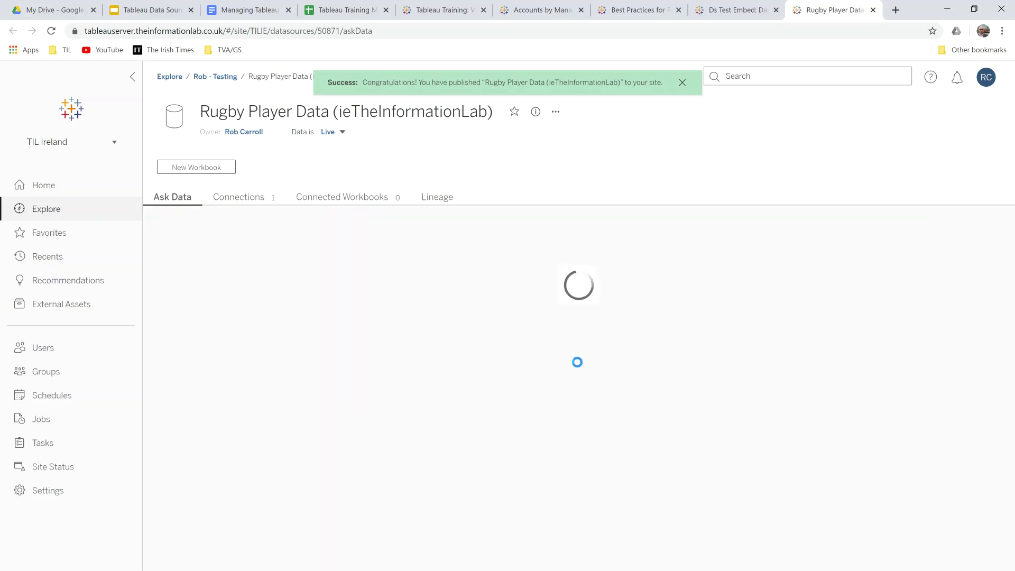
Step: Check the published data source's connection authentication and revisit the 4 Objectives slide in Google Slides
click(246, 204)
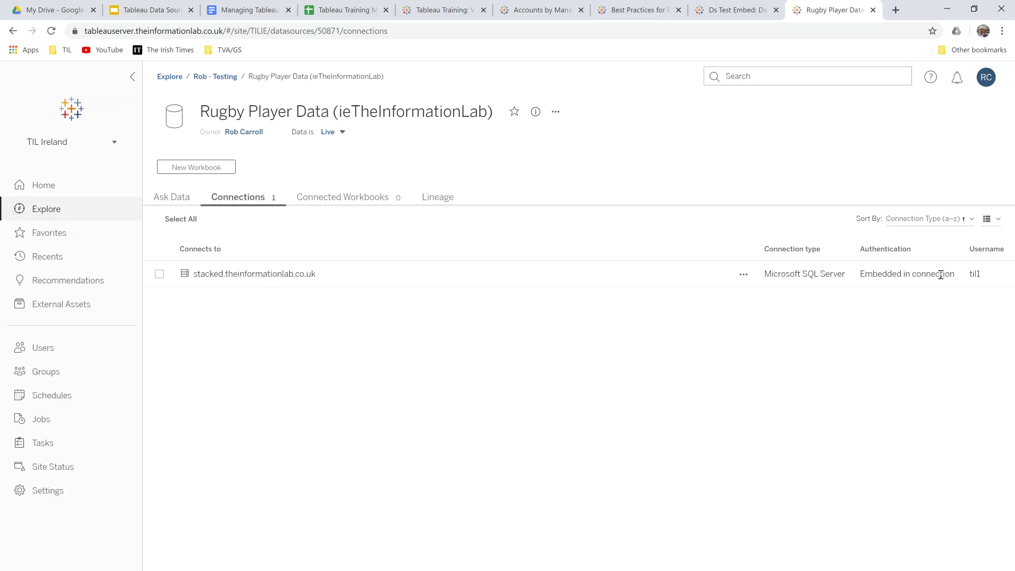
drag(941, 274, 885, 275)
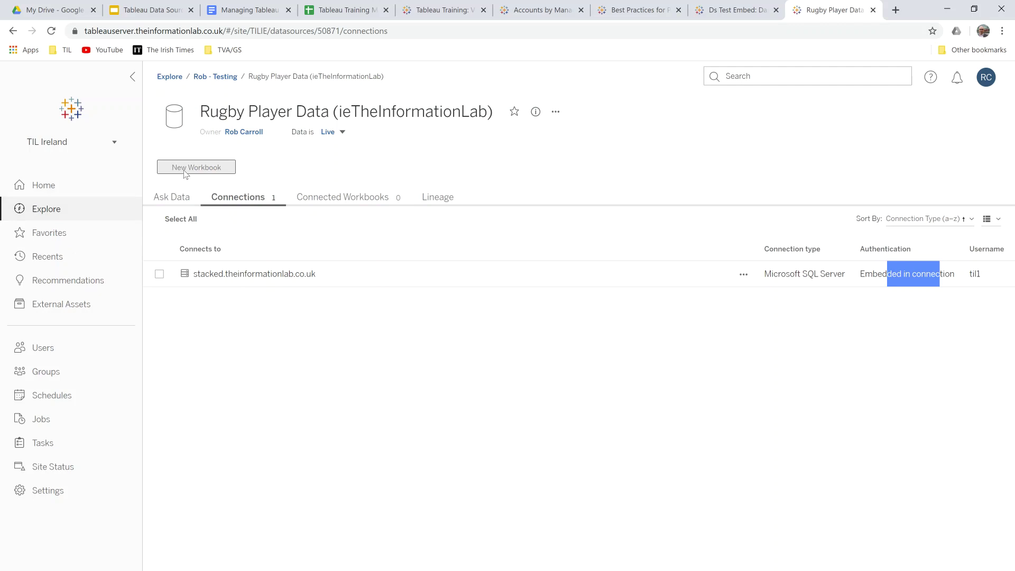
click(151, 9)
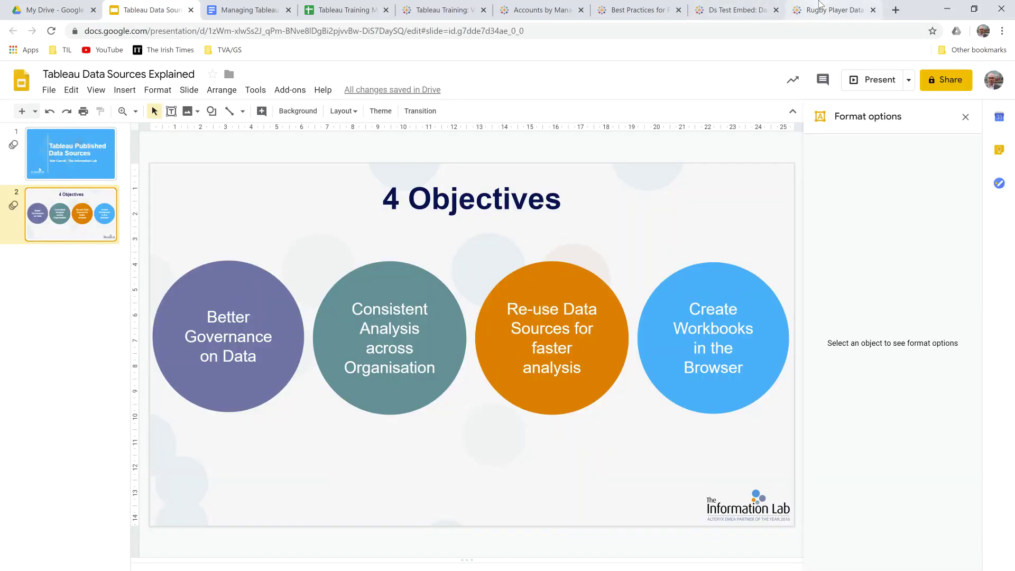
click(827, 10)
Step: Chart Career Time by Full Name in a new browser workbook based on the published data source, and close it without saving
click(195, 168)
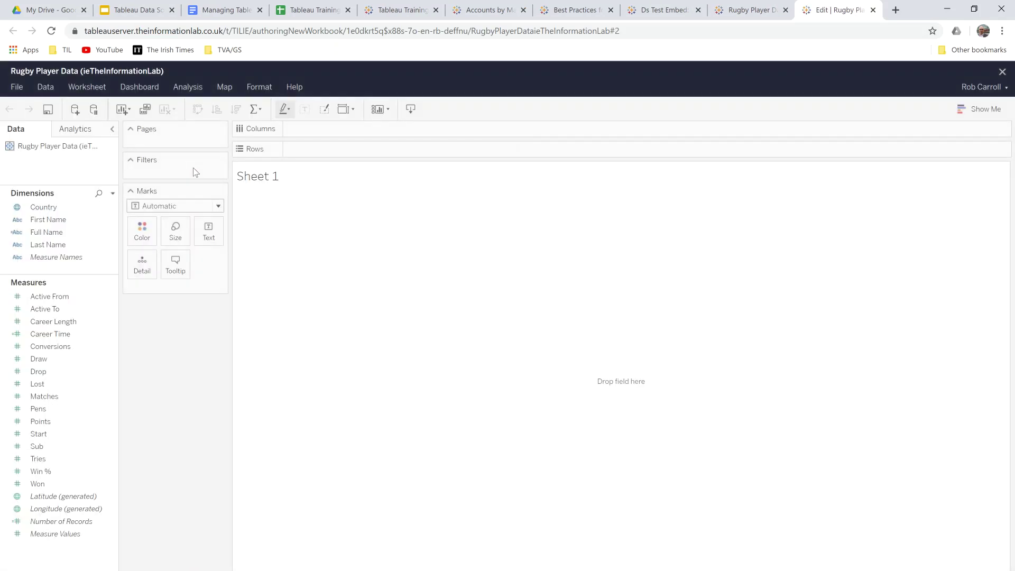
drag(44, 233, 374, 150)
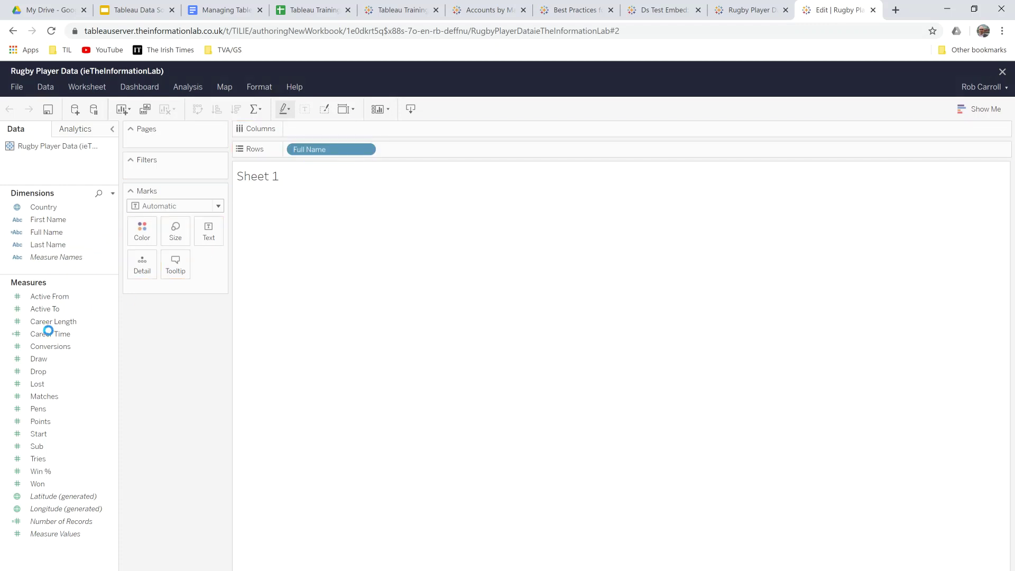
drag(47, 335, 339, 129)
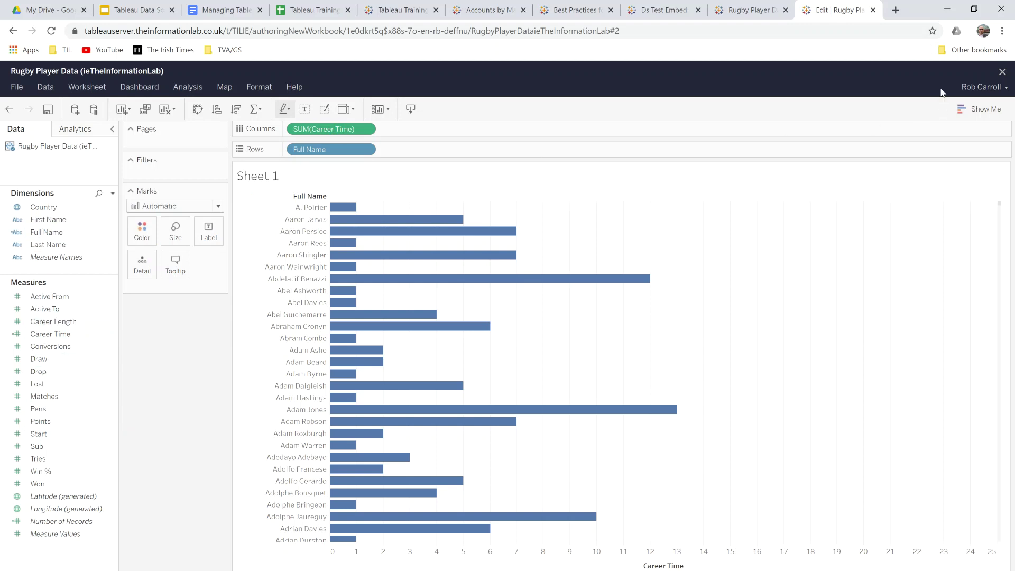
click(1002, 73)
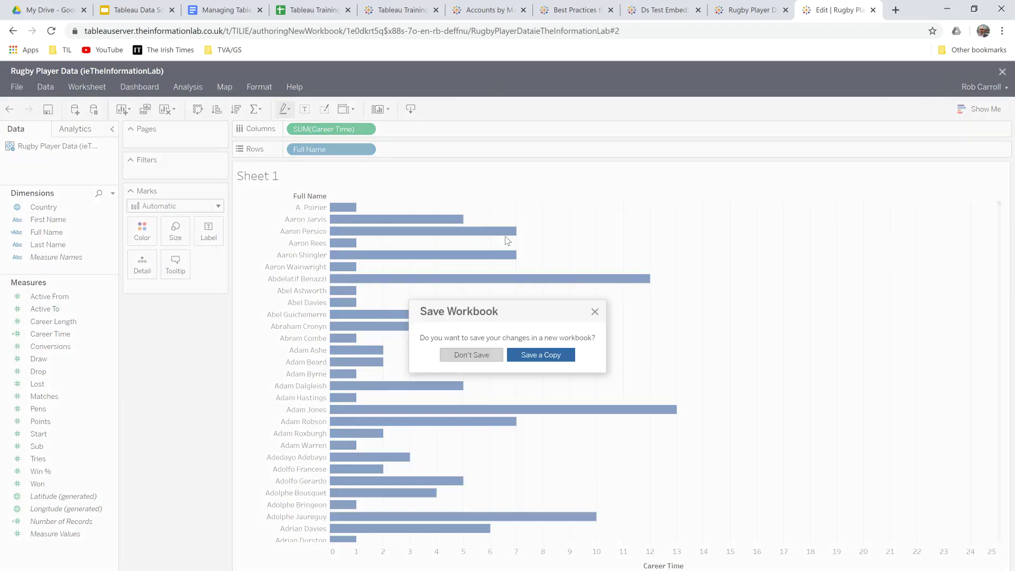
click(486, 355)
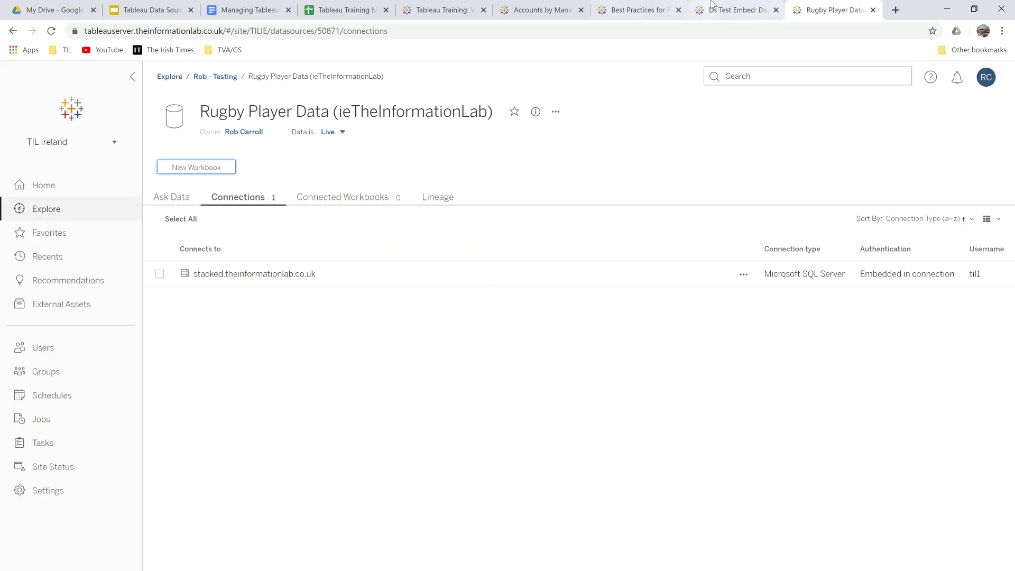
Step: Revisit the 4 Objectives slide, and switch to Tableau Desktop to create and maximize a new workbook
click(142, 9)
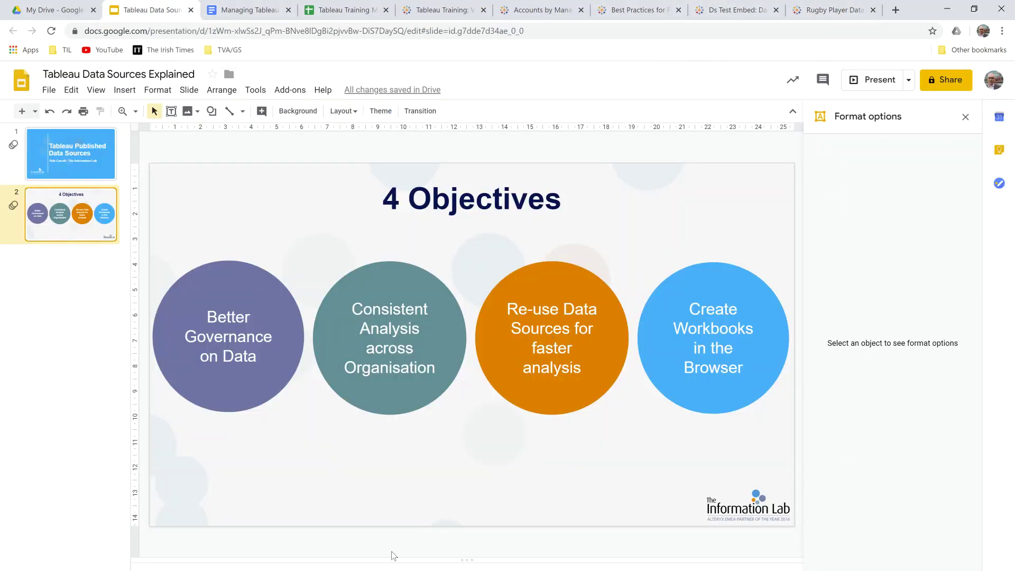
key(alt+Tab)
click(10, 20)
click(24, 35)
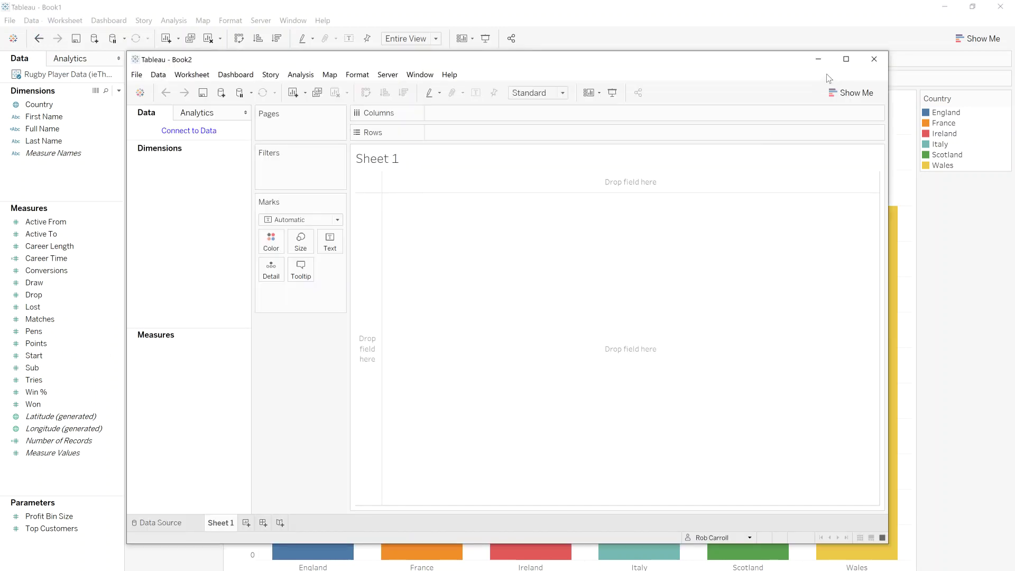
click(846, 59)
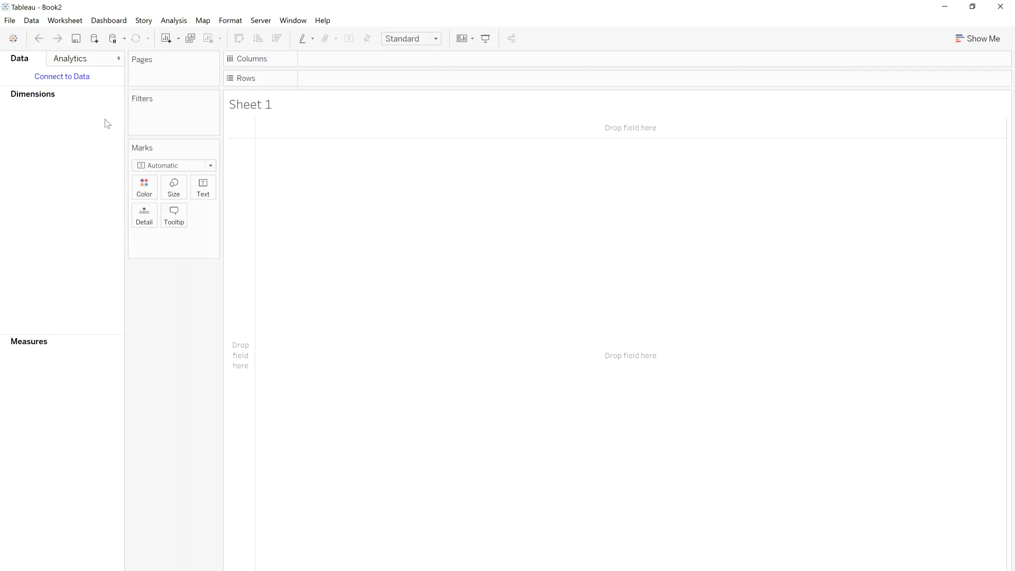
Step: Connect the new workbook to the published Rugby Player Data source on Tableau Server
click(65, 78)
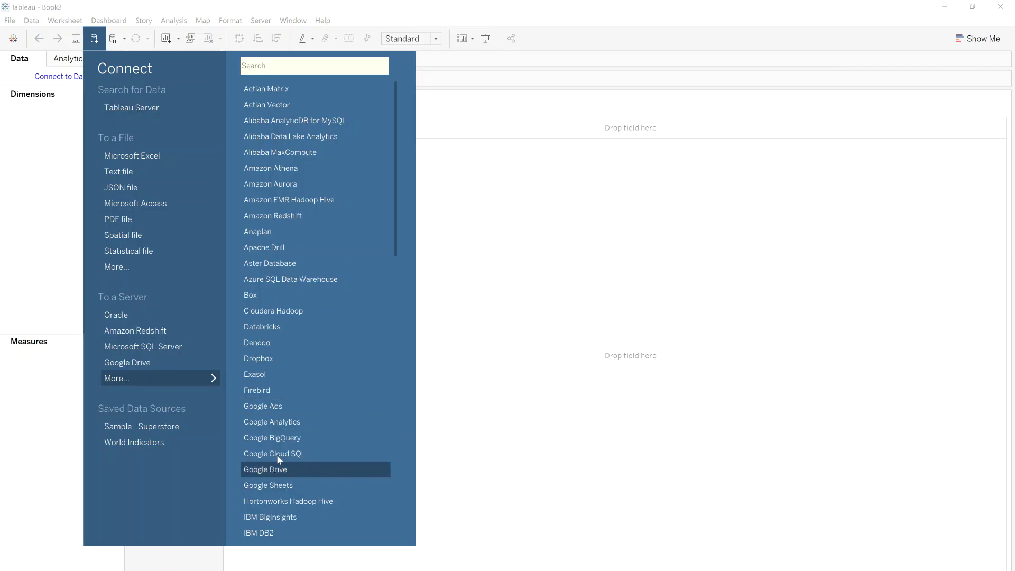
click(131, 107)
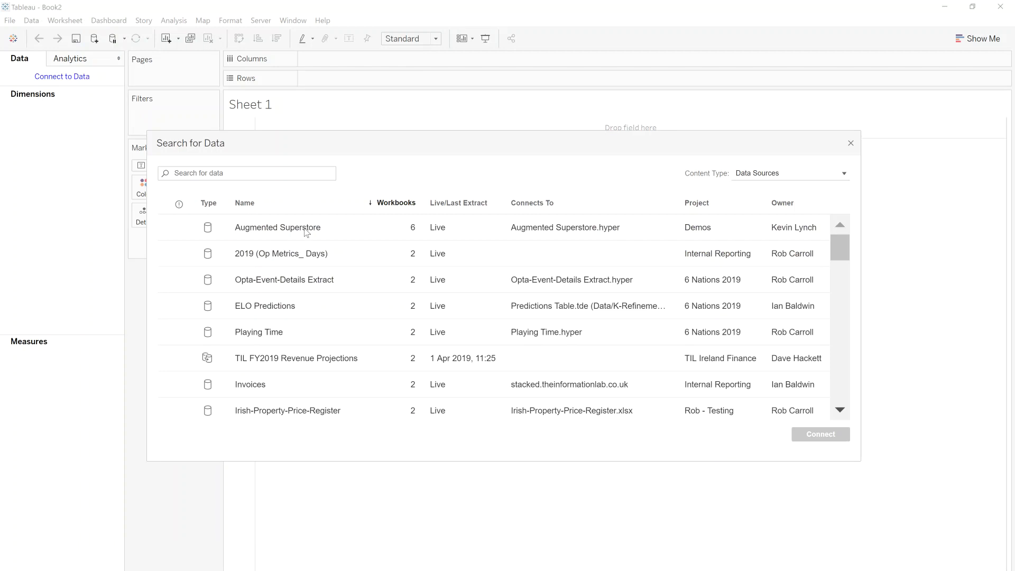
scroll(340, 222, down, 6)
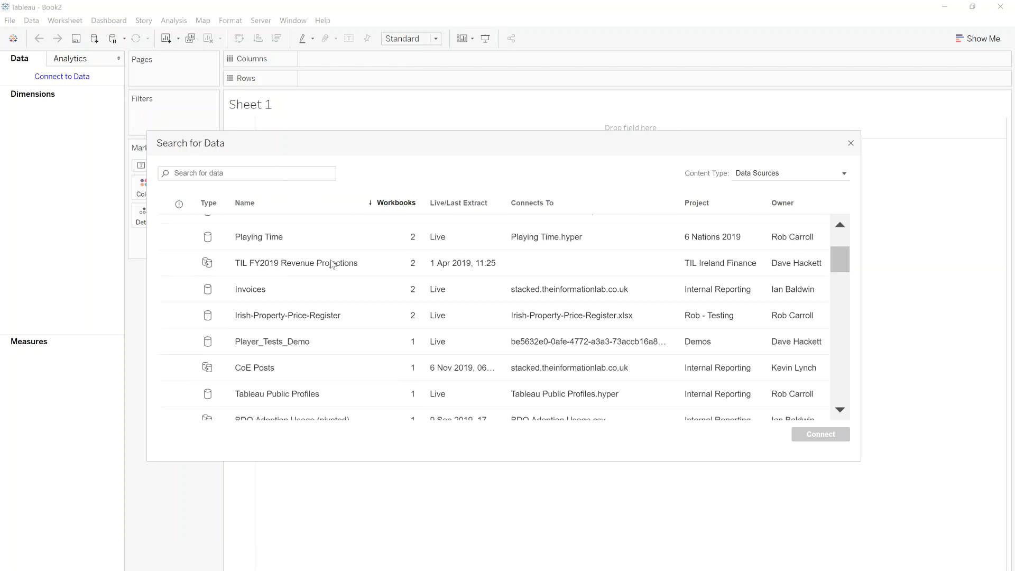
scroll(332, 265, down, 3)
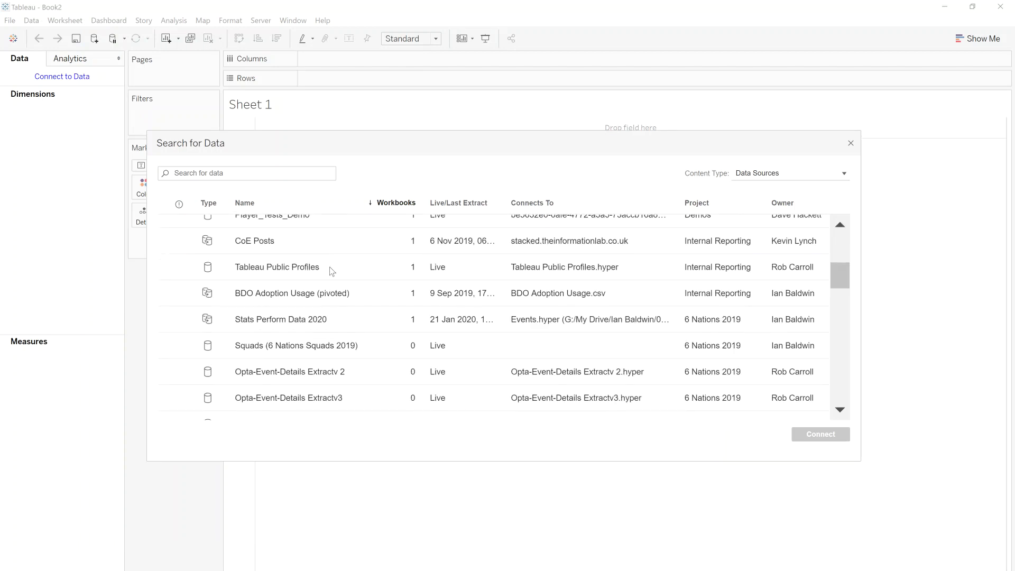
scroll(332, 271, down, 12)
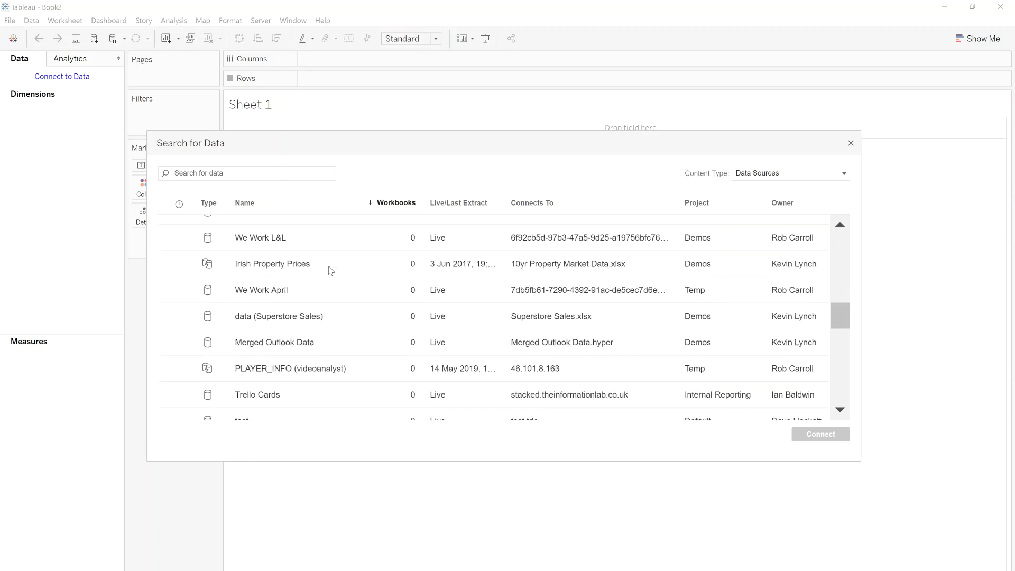
scroll(331, 271, down, 1)
scroll(331, 271, down, 17)
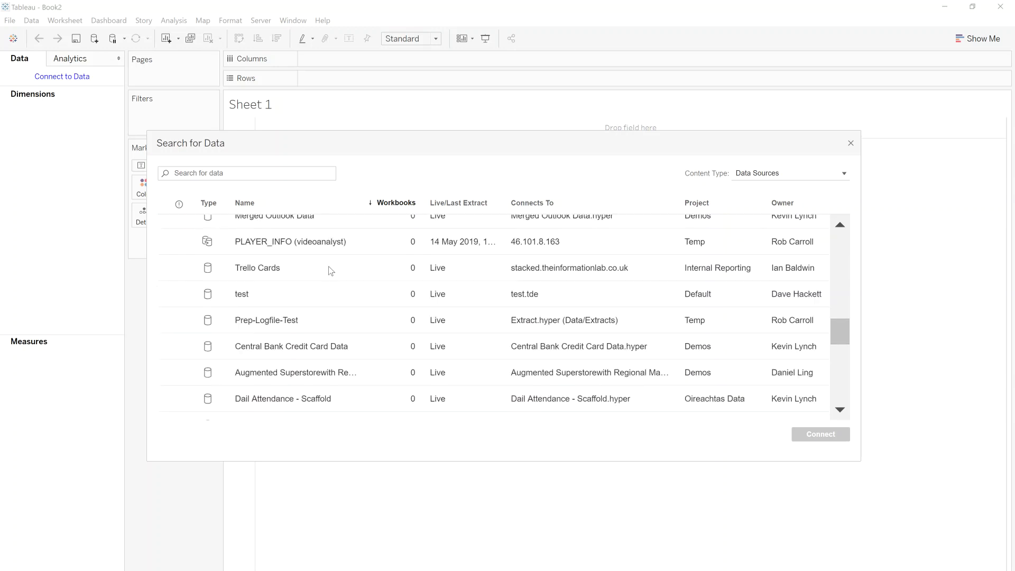
scroll(331, 270, down, 2)
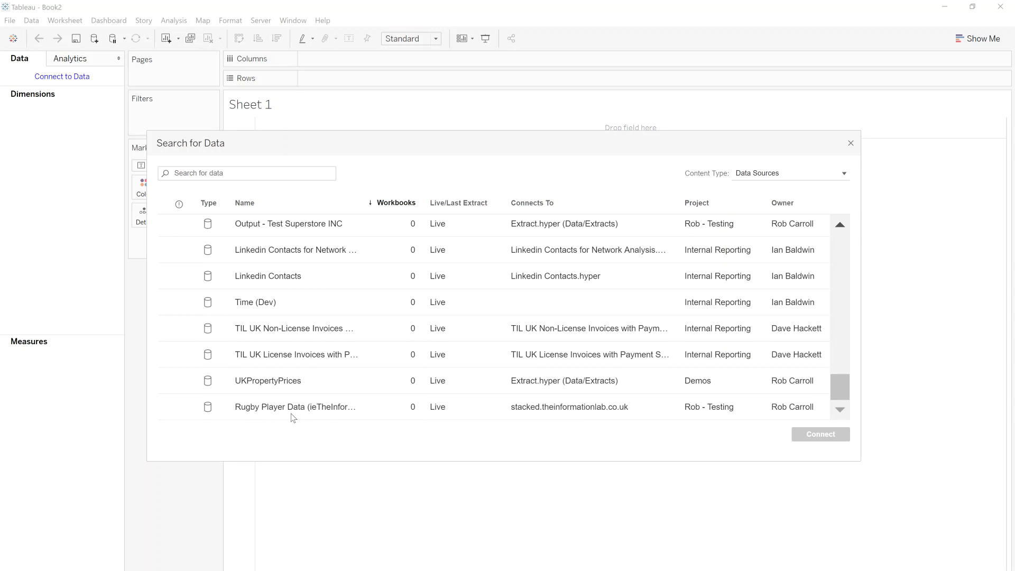
click(269, 411)
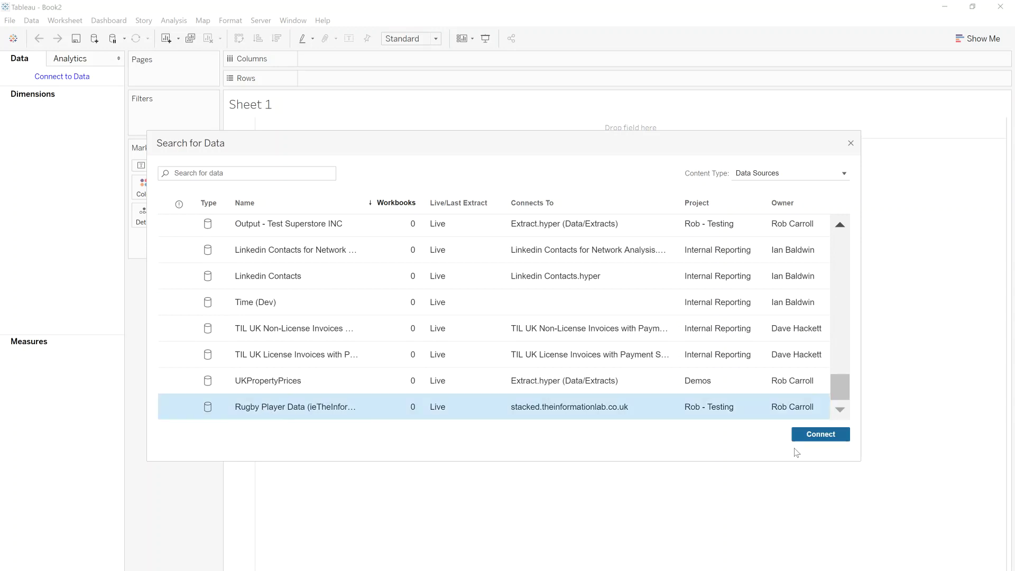
click(828, 441)
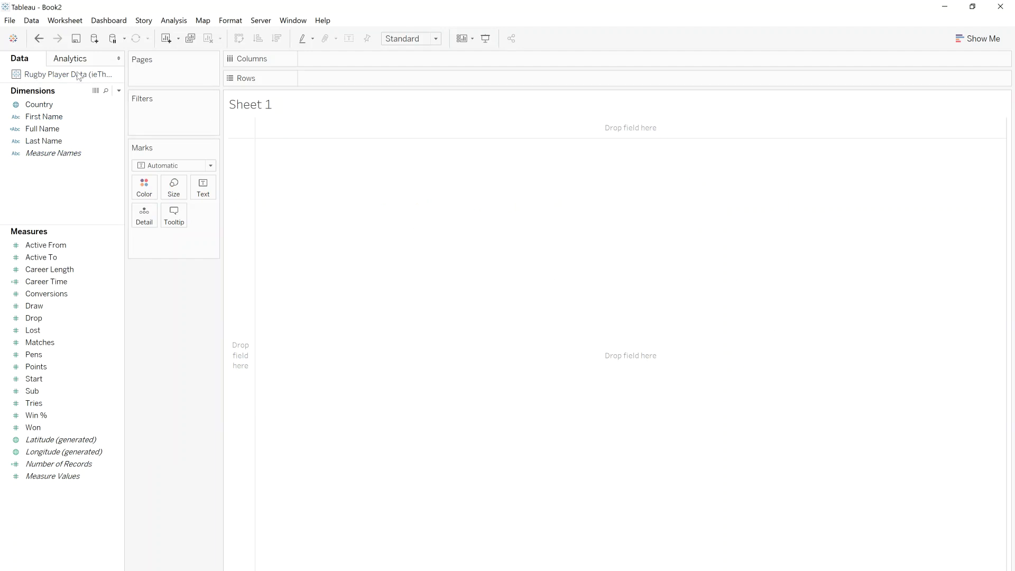
Step: Chart Career Time by Full Name, with Full Name on rows and the summed Career Time on columns
drag(42, 129, 351, 77)
click(61, 281)
drag(60, 281, 338, 56)
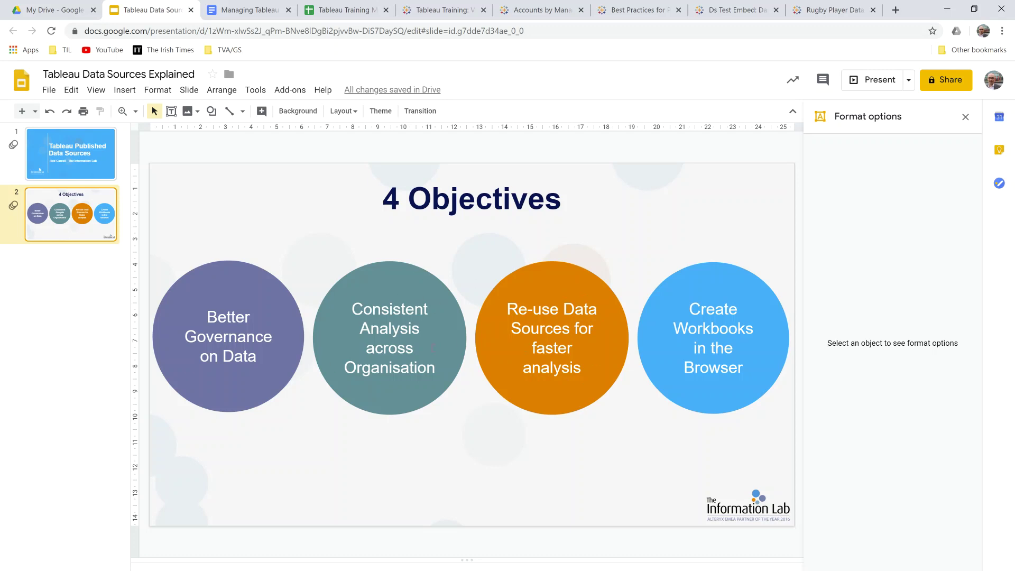
Step: Review the Career Time chart and its data source fields against the 4 Objectives slide in Google Slides
click(366, 570)
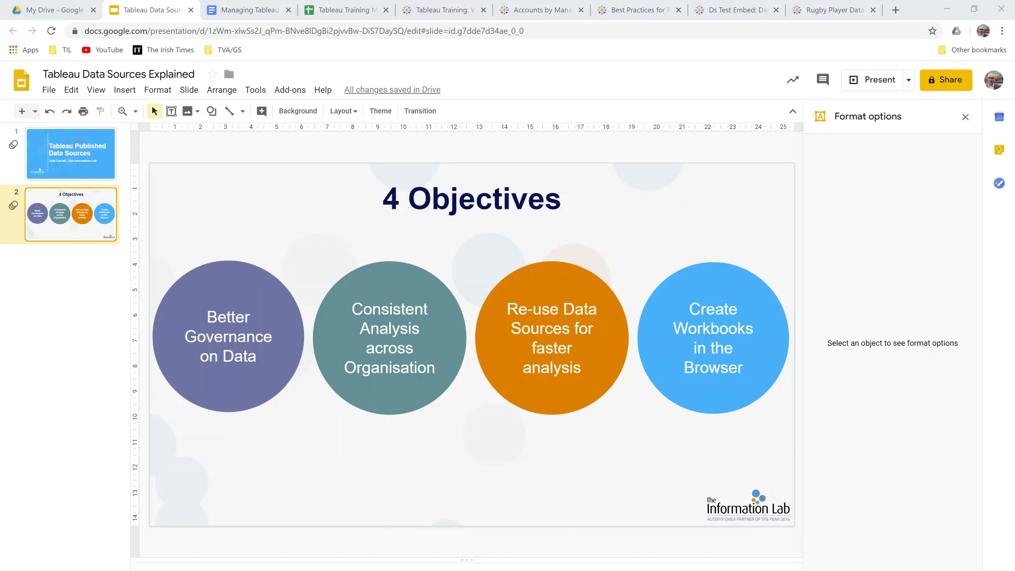
click(430, 550)
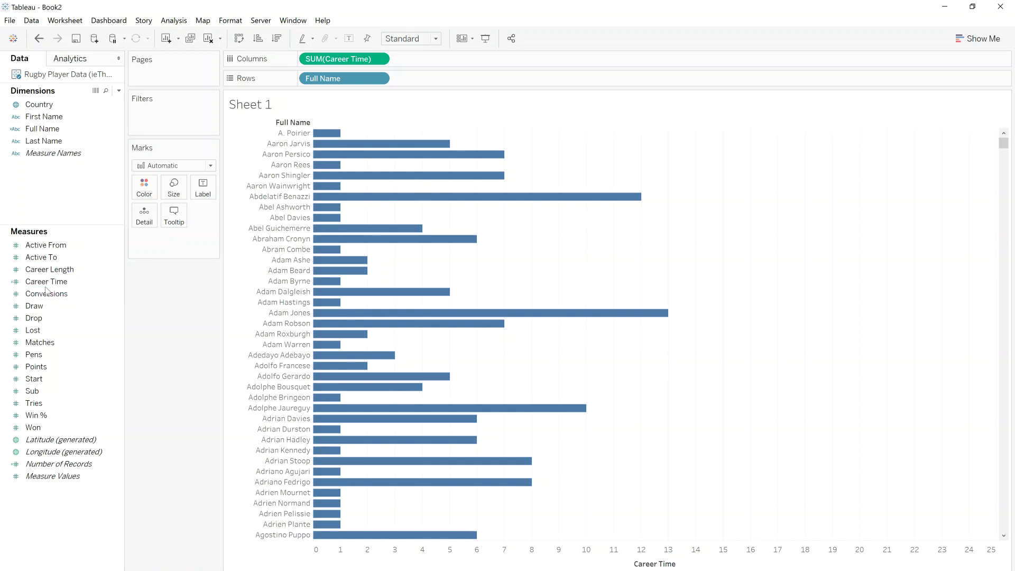
click(114, 282)
click(69, 256)
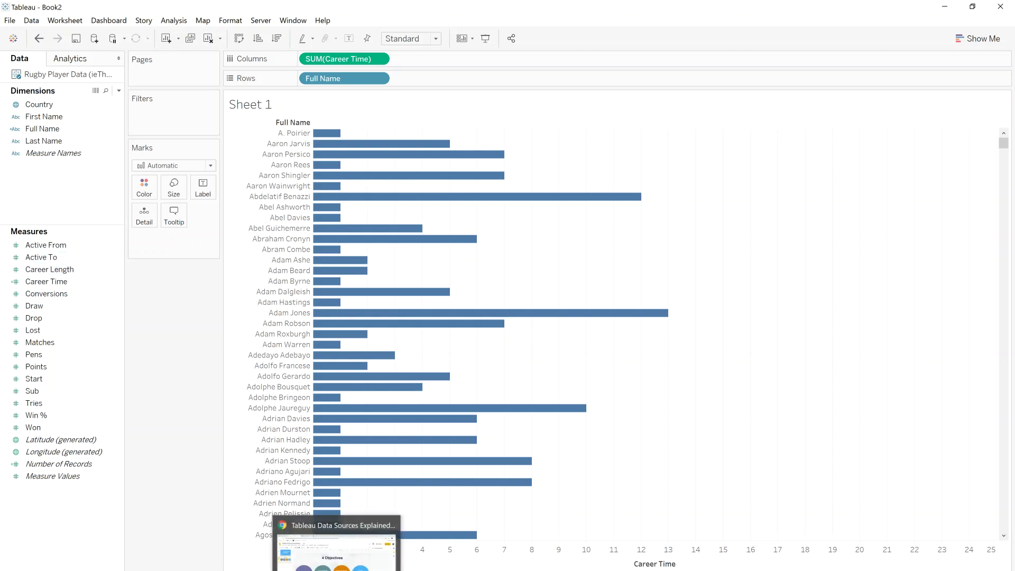
mouse_move(339, 570)
click(331, 550)
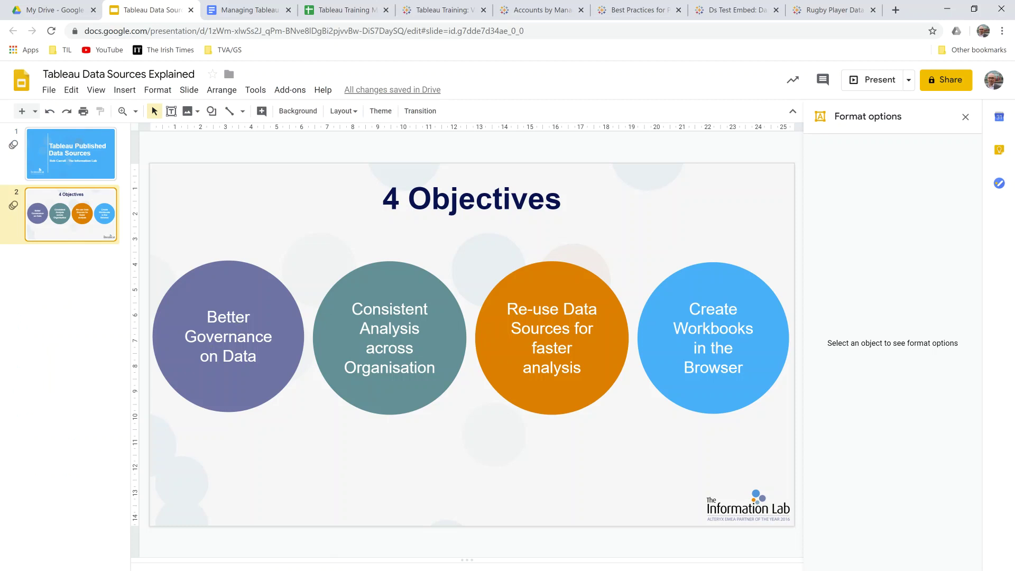
key(alt+Tab)
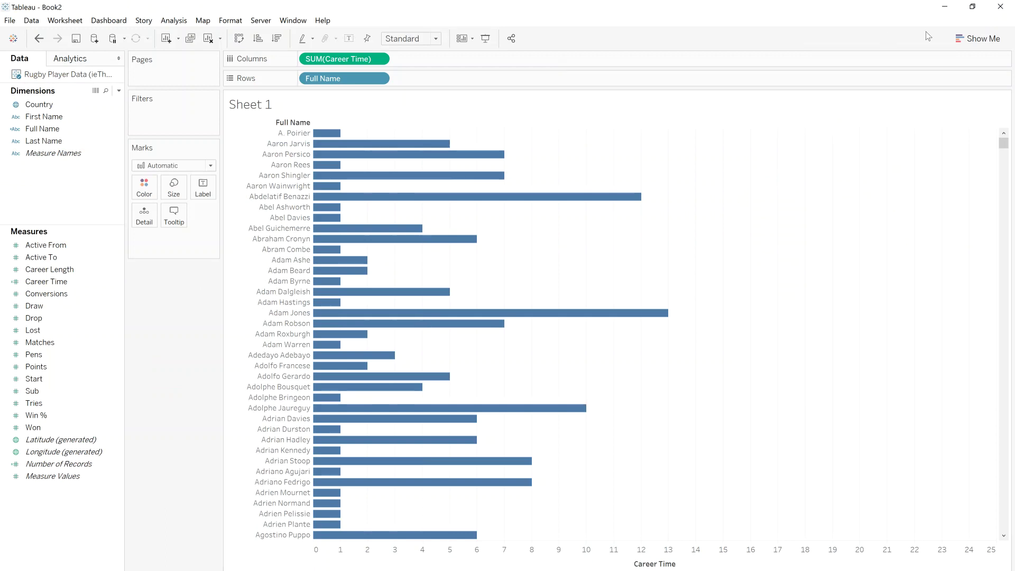
key(alt+Tab)
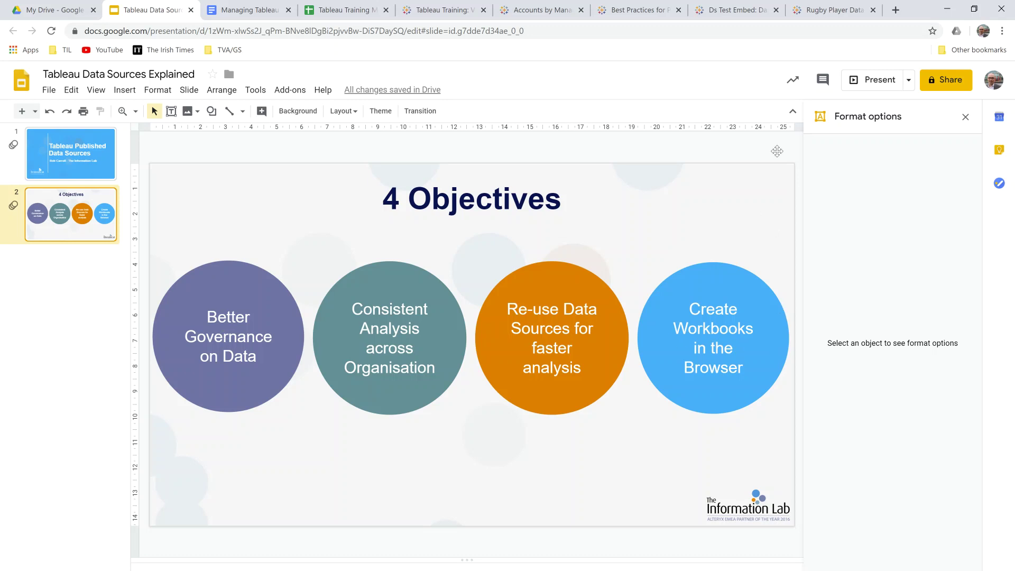
Step: Switch to Tableau Server and mark Rugby Player Data (ieTheInformationLab) as a favorite within the Testing project
click(817, 10)
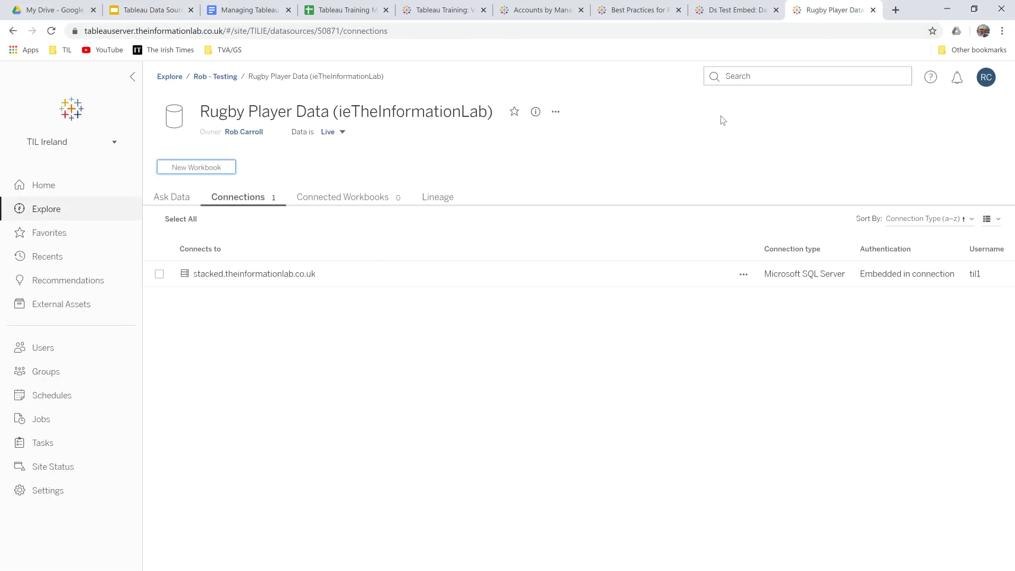
click(48, 208)
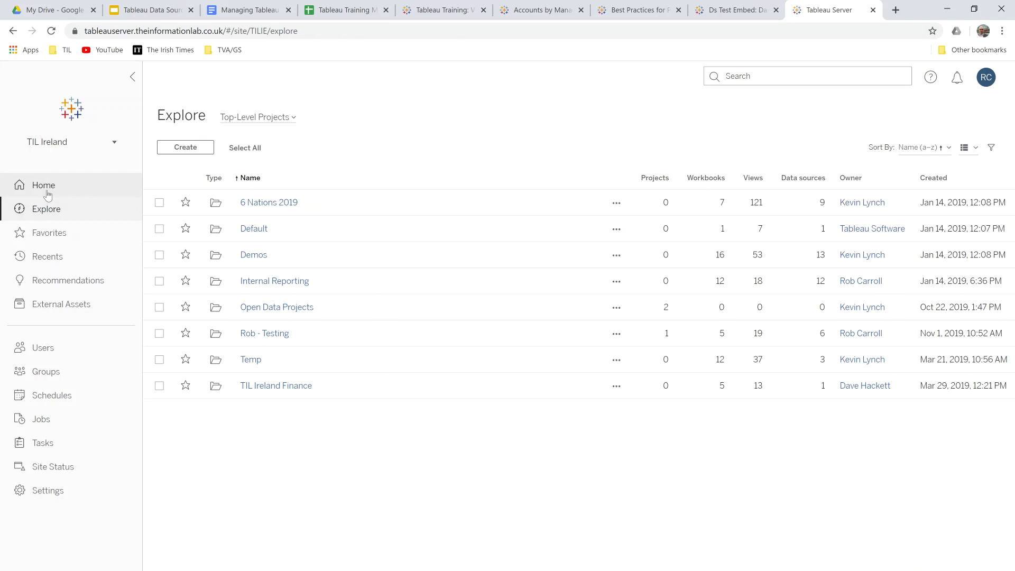
click(276, 334)
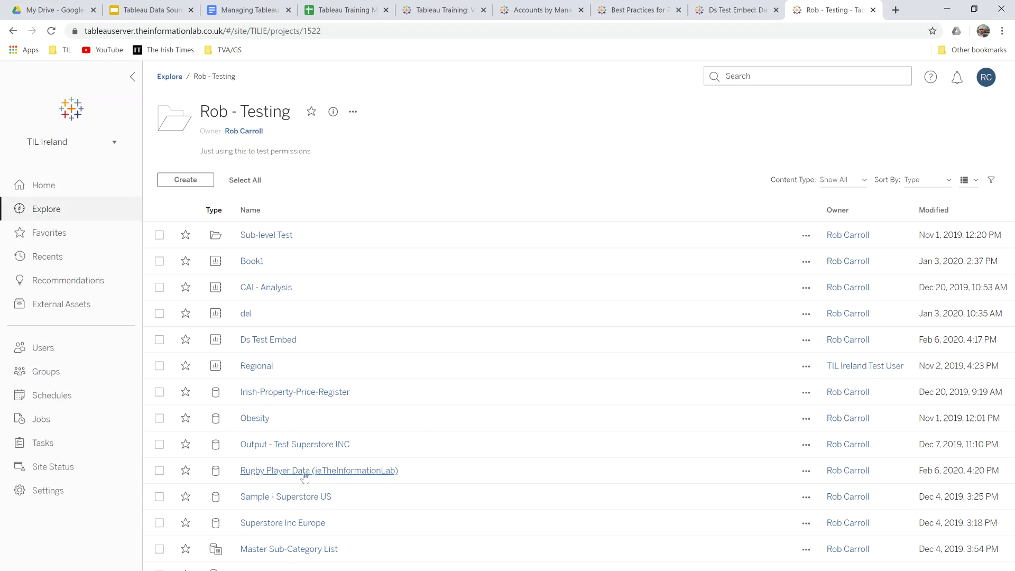
click(185, 470)
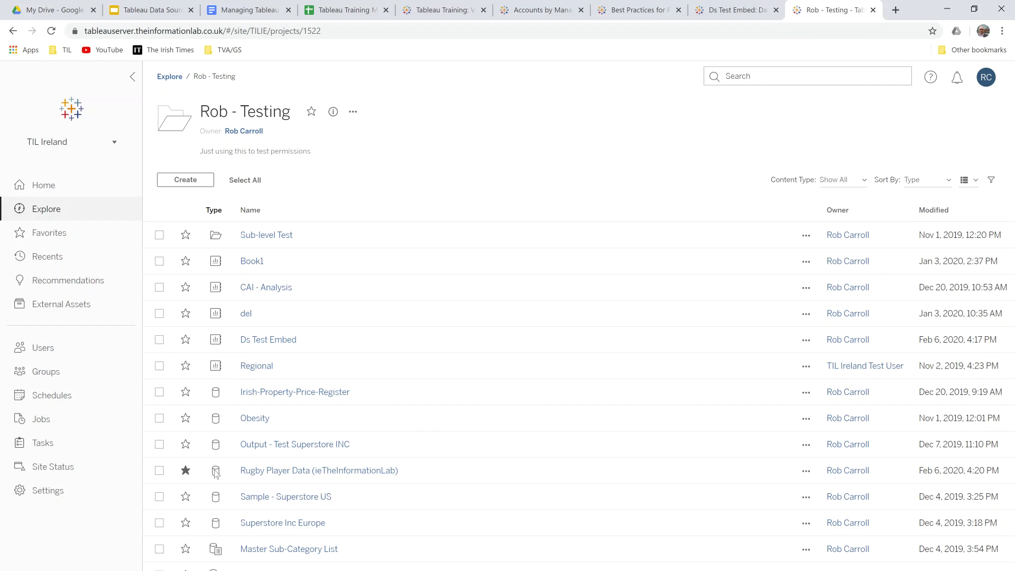
Step: Open the Rugby Player Data source's page and bring up its list of available actions
click(349, 470)
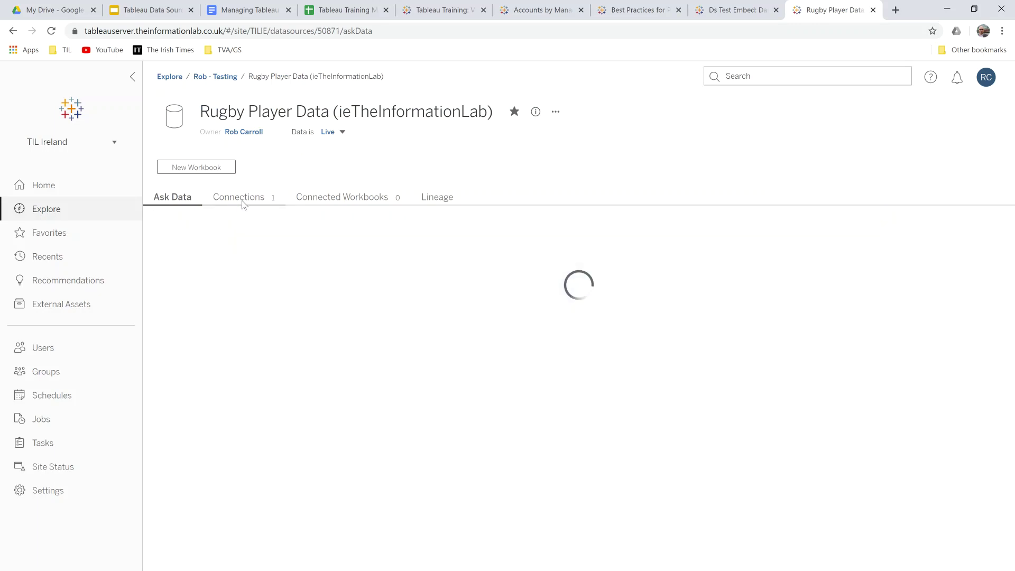
click(555, 113)
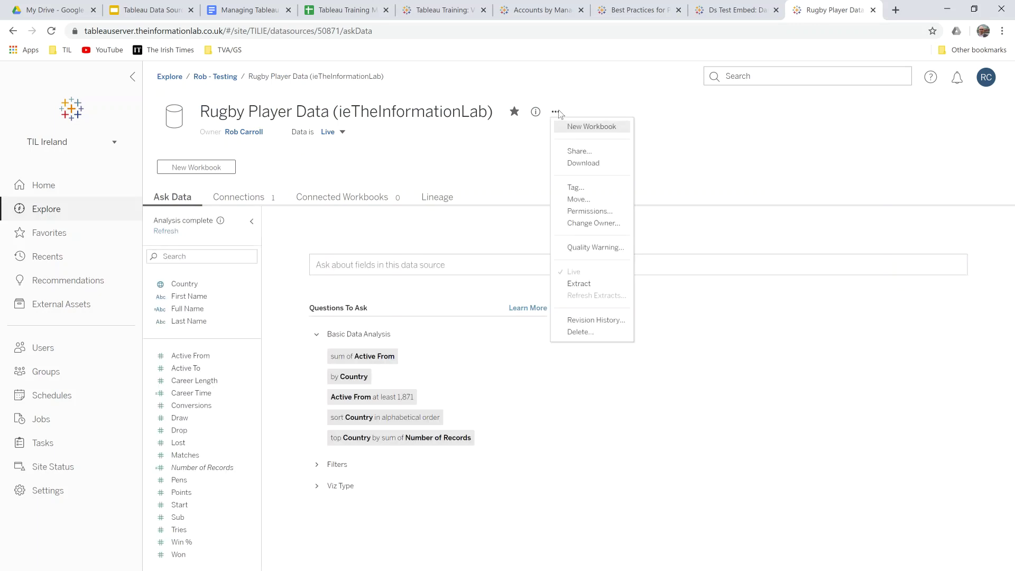